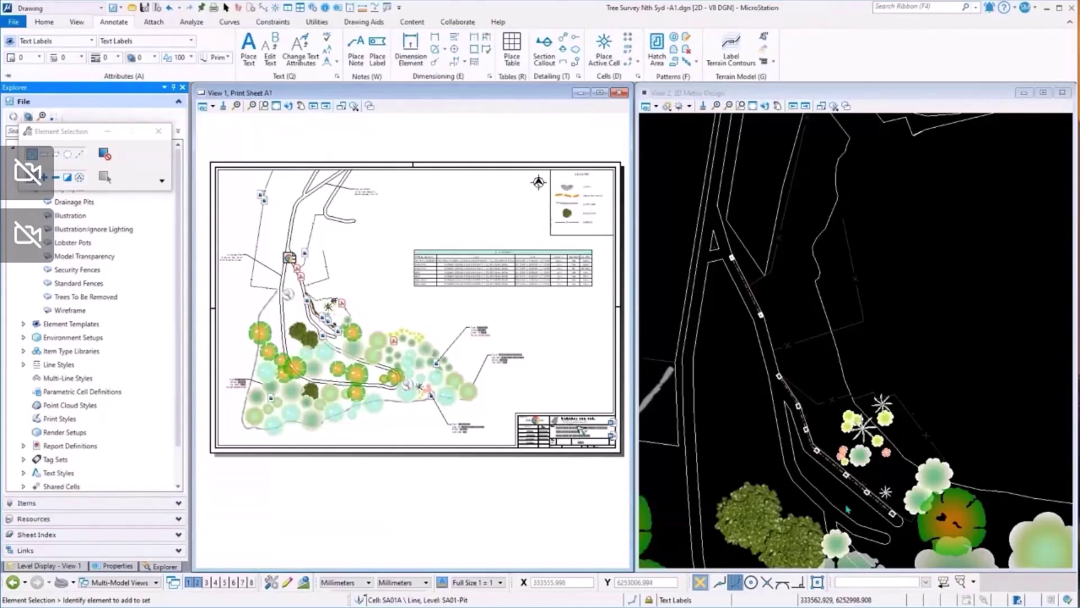
# Zoom out in View 1 until the whole print sheet, border, table and north arrow are visible.
pyautogui.scroll(5, 360, 194)
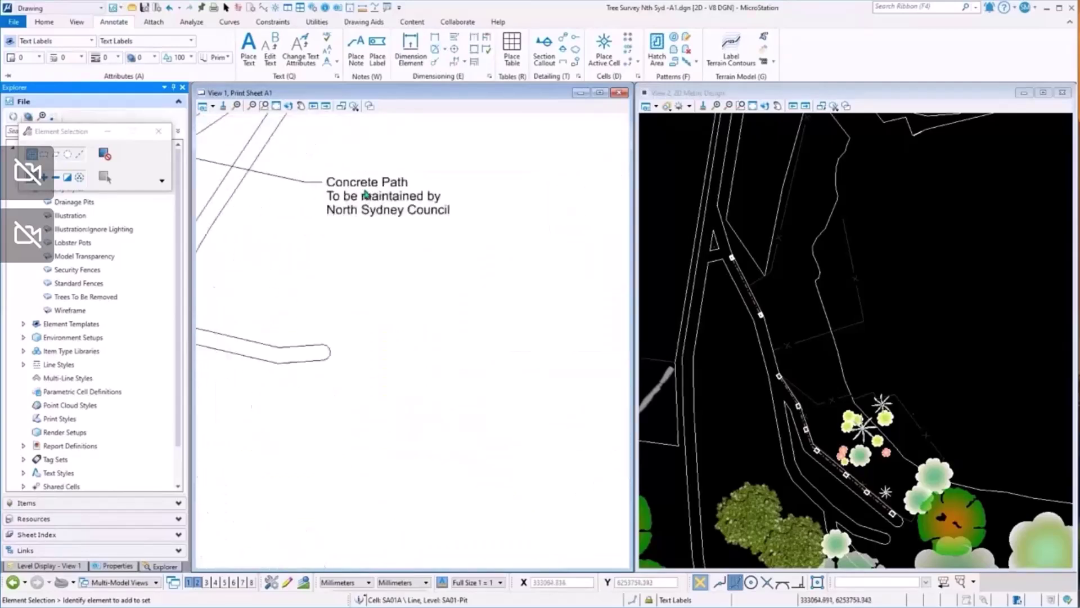
pyautogui.scroll(-4, 425, 262)
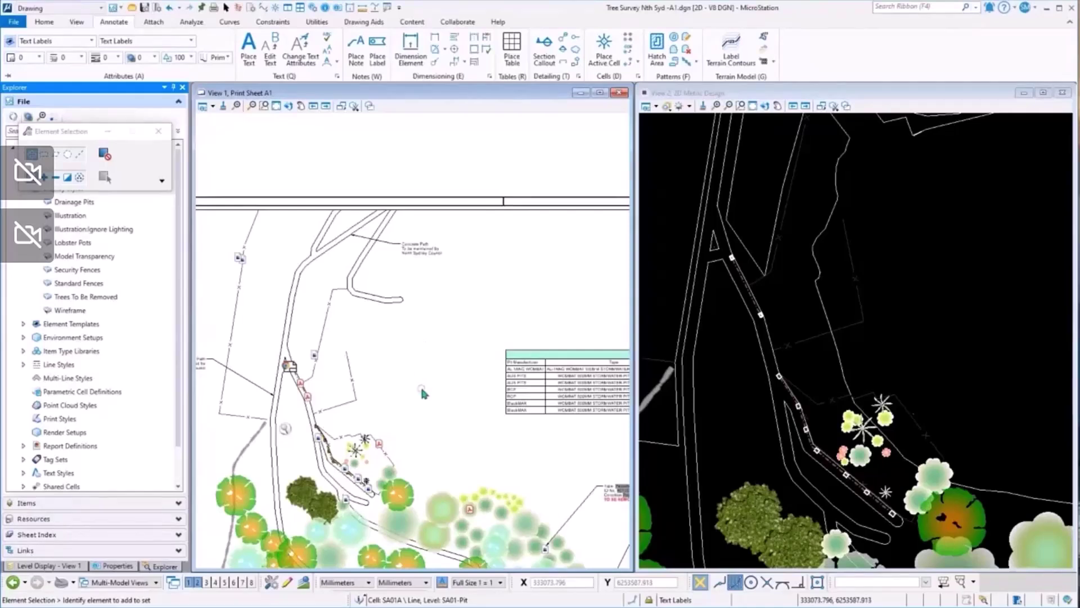
pyautogui.scroll(-2, 420, 383)
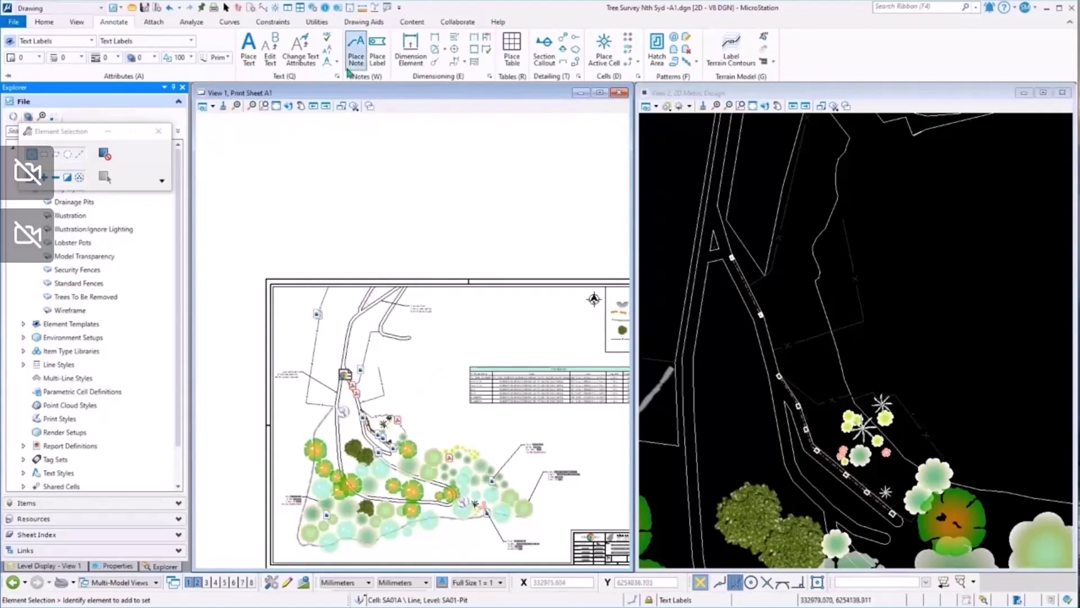
# Place a Fence Note on the fence line showing Blue Dog, 1.8m height and 110.56m length.
pyautogui.click(357, 54)
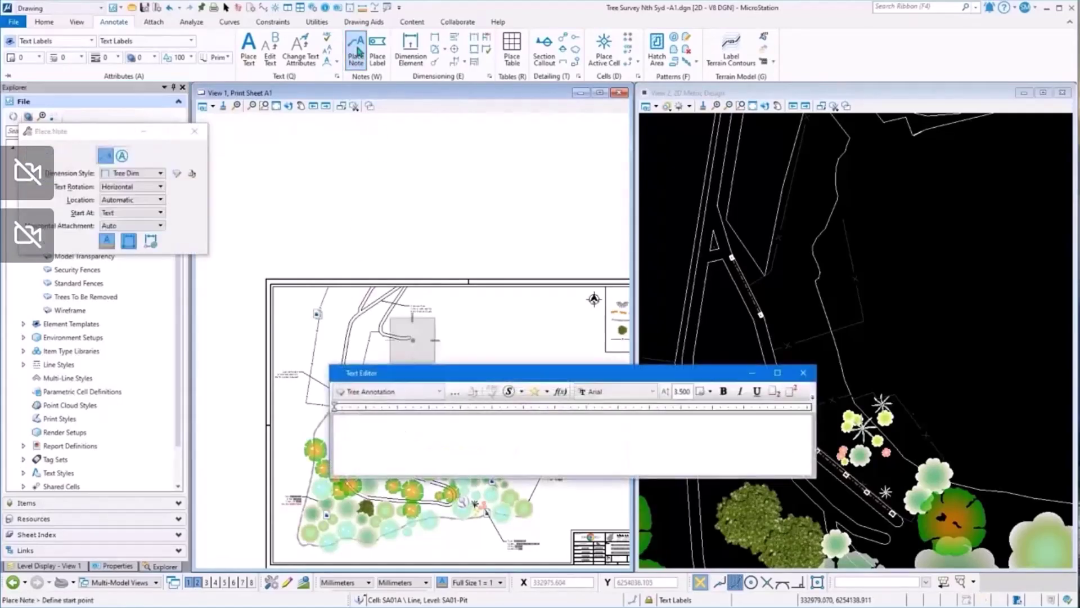
pyautogui.click(547, 393)
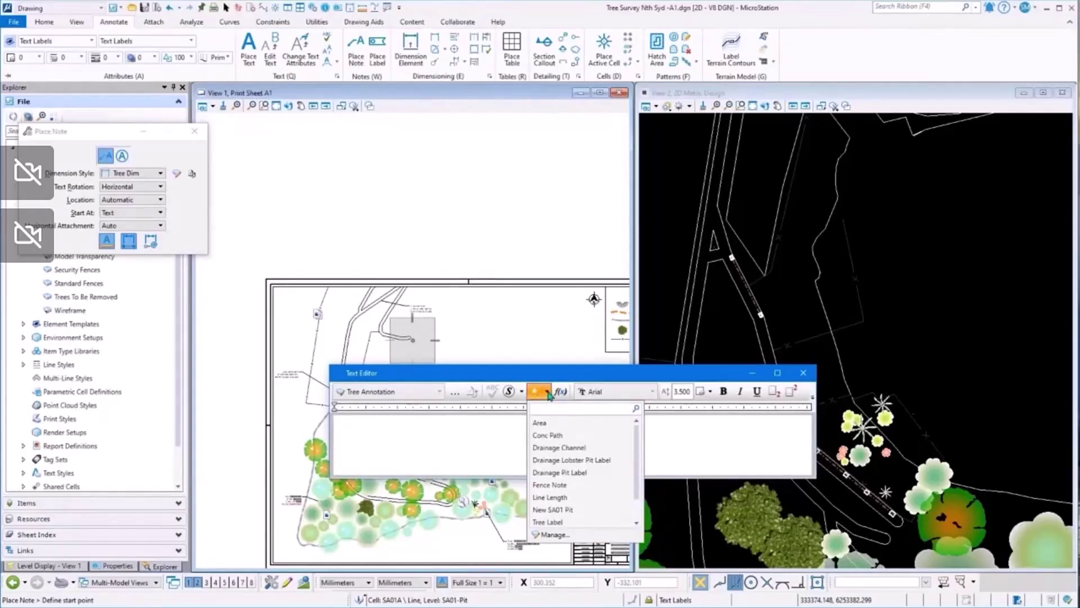
pyautogui.click(551, 485)
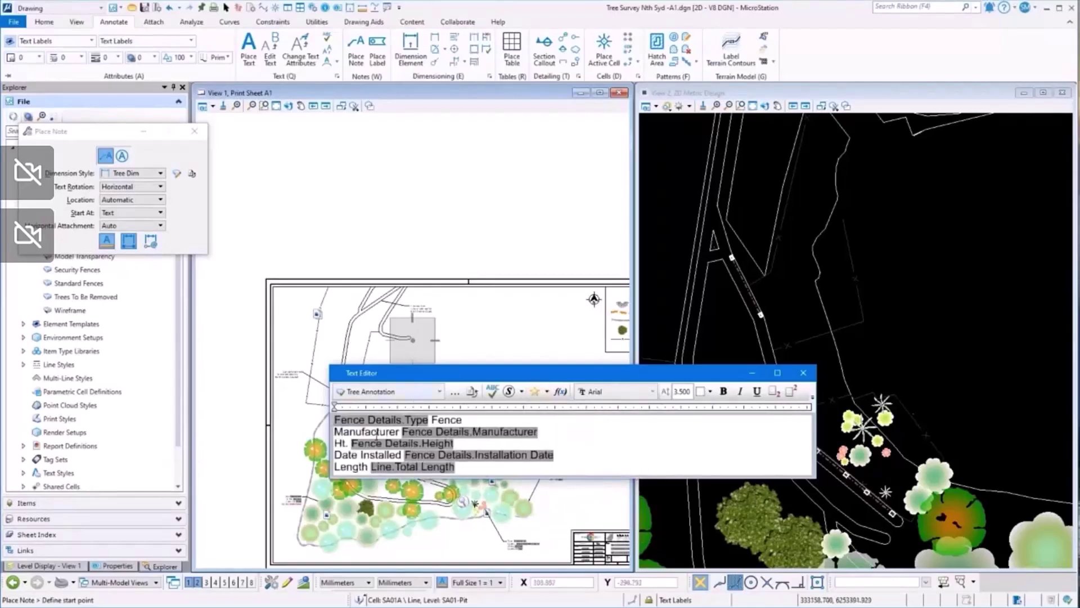
pyautogui.moveTo(427, 373); pyautogui.dragTo(367, 130)
pyautogui.scroll(2, 359, 391)
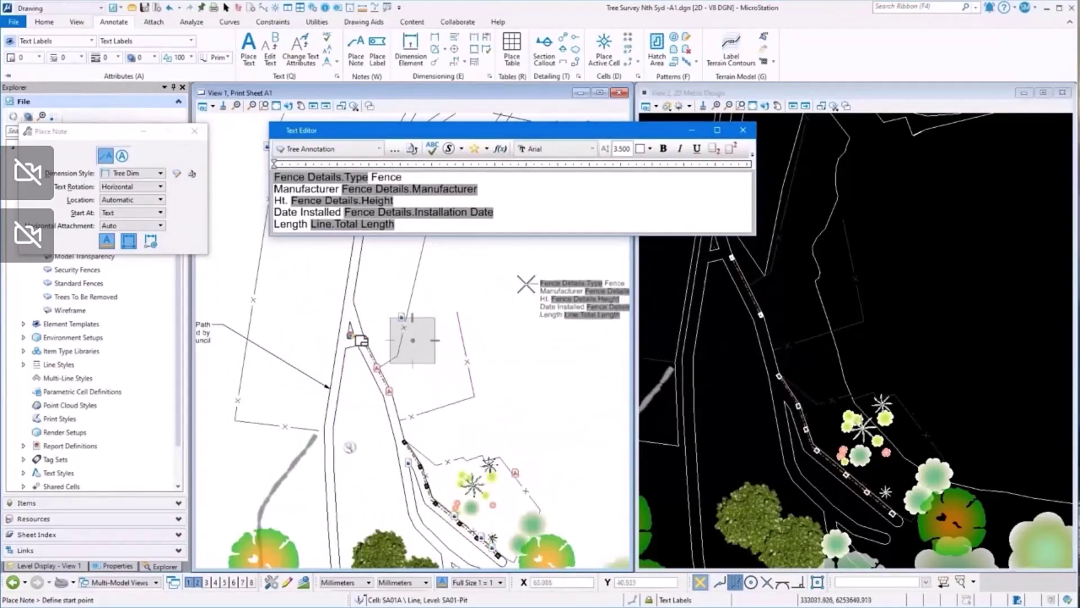
pyautogui.click(526, 284)
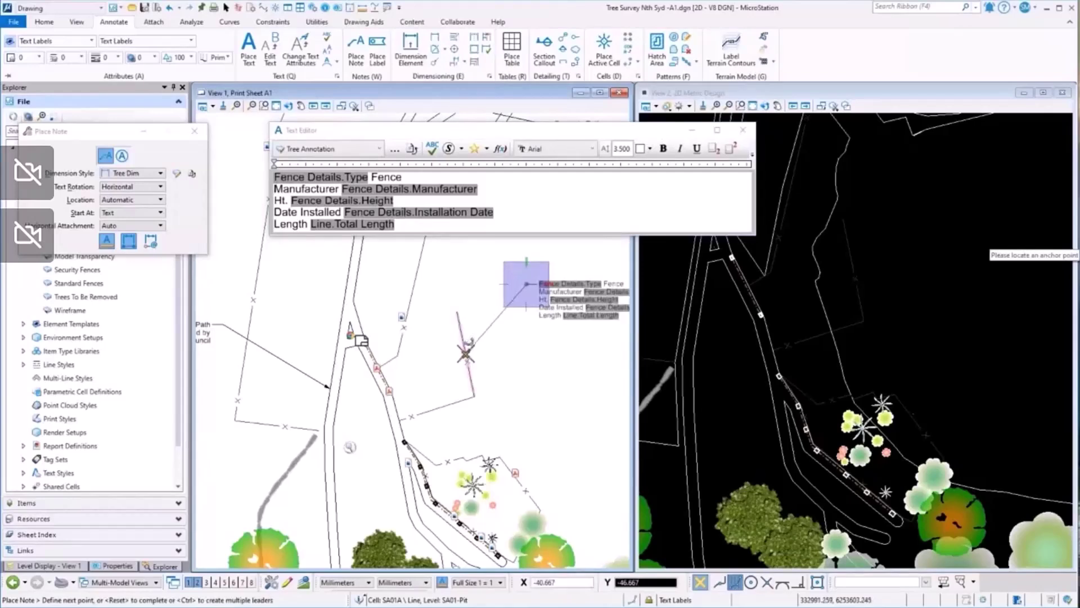
pyautogui.click(466, 353)
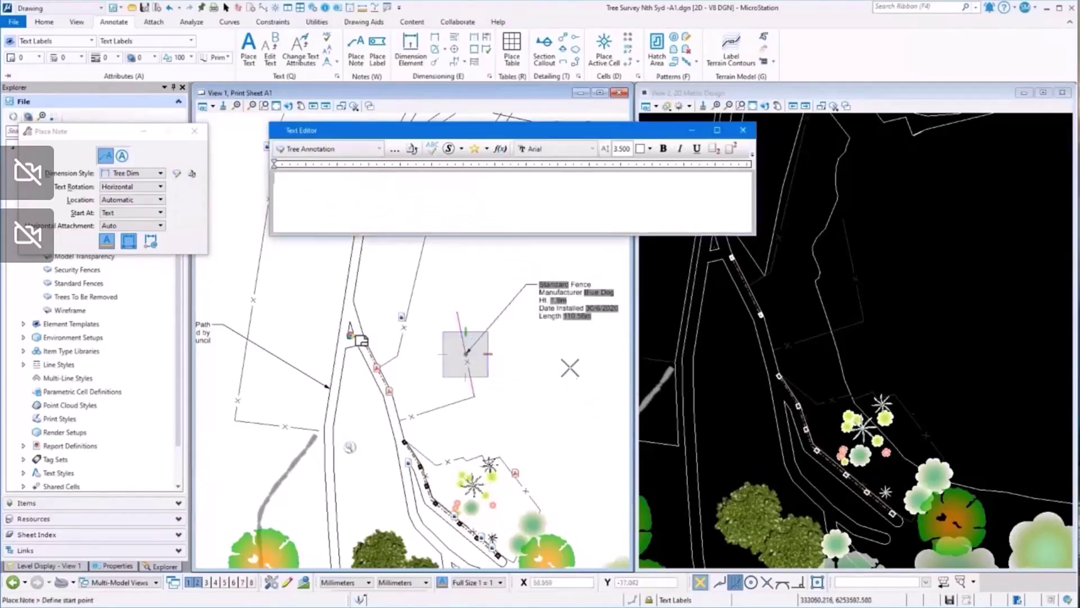
pyautogui.moveTo(569, 366); pyautogui.dragTo(470, 376, button='middle')
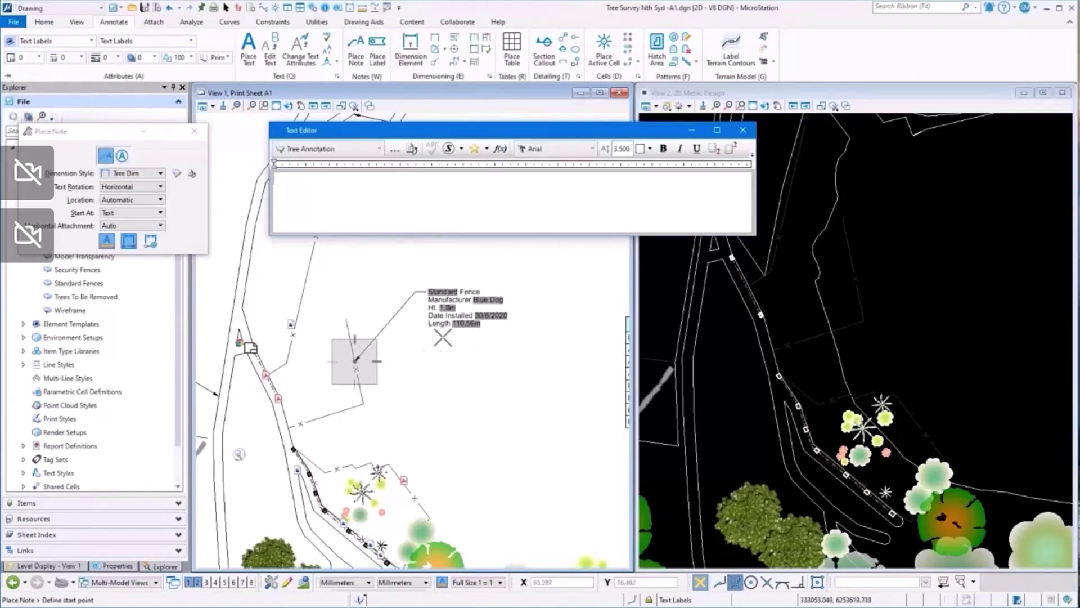
pyautogui.scroll(2, 433, 342)
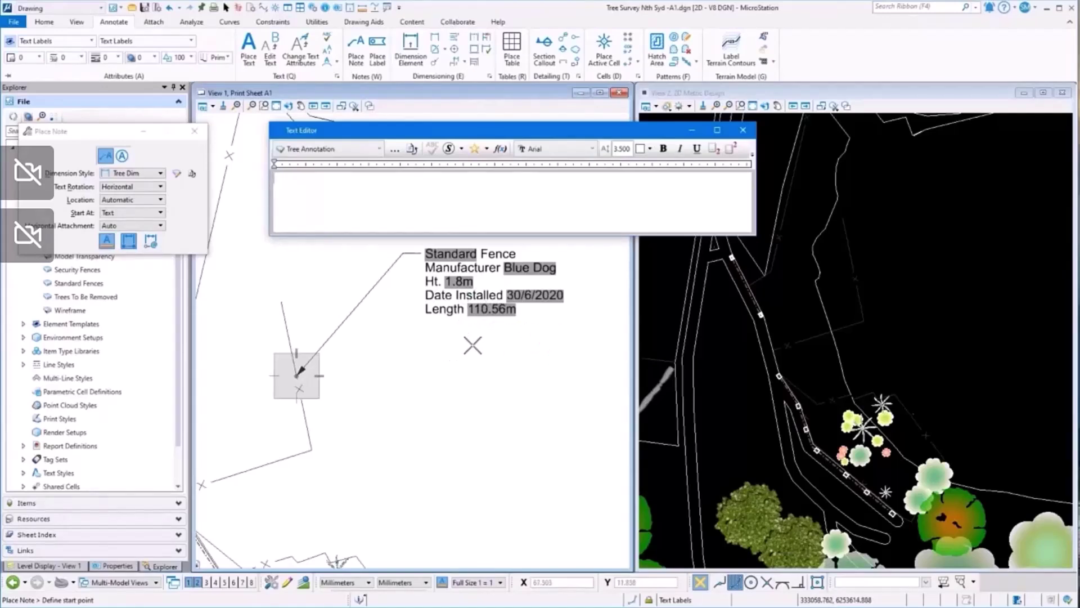
# Close the note editor, leaving the Standard Fence note placed on the sheet.
pyautogui.moveTo(546, 134); pyautogui.dragTo(502, 103)
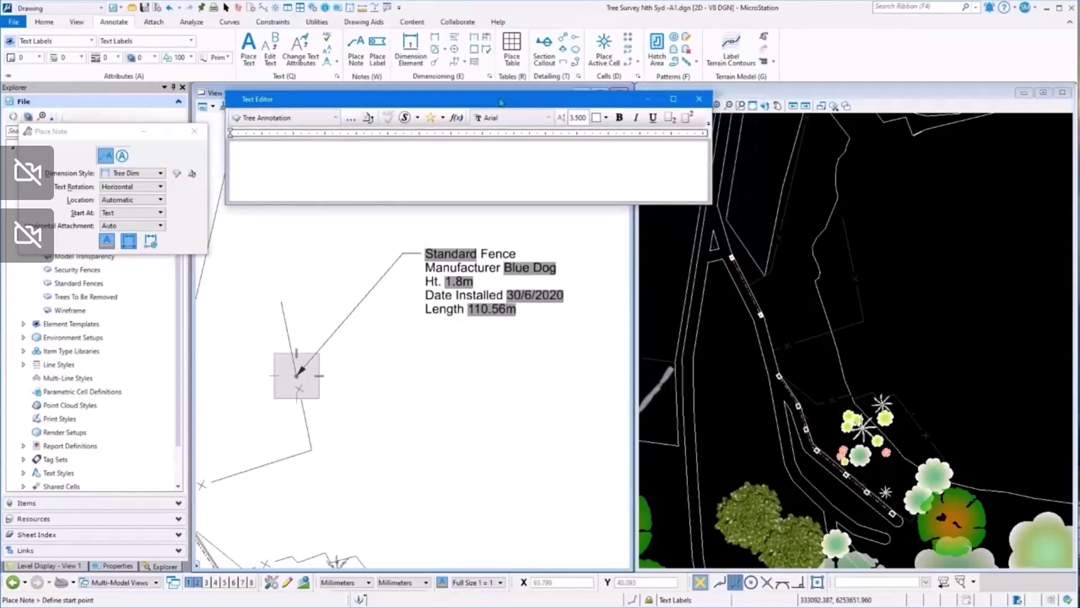
pyautogui.click(699, 100)
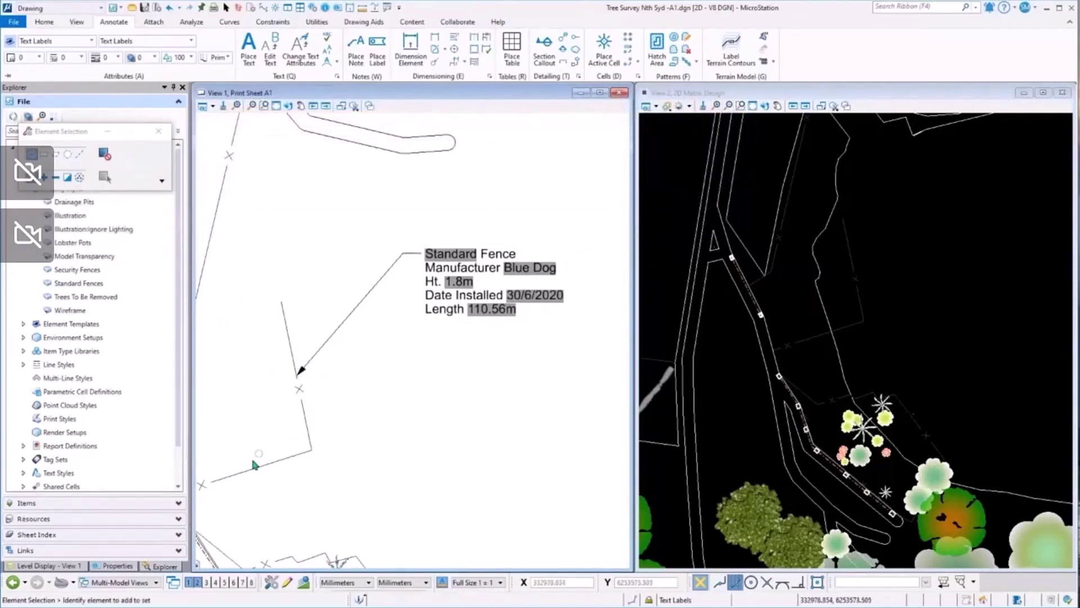
pyautogui.scroll(-2, 371, 458)
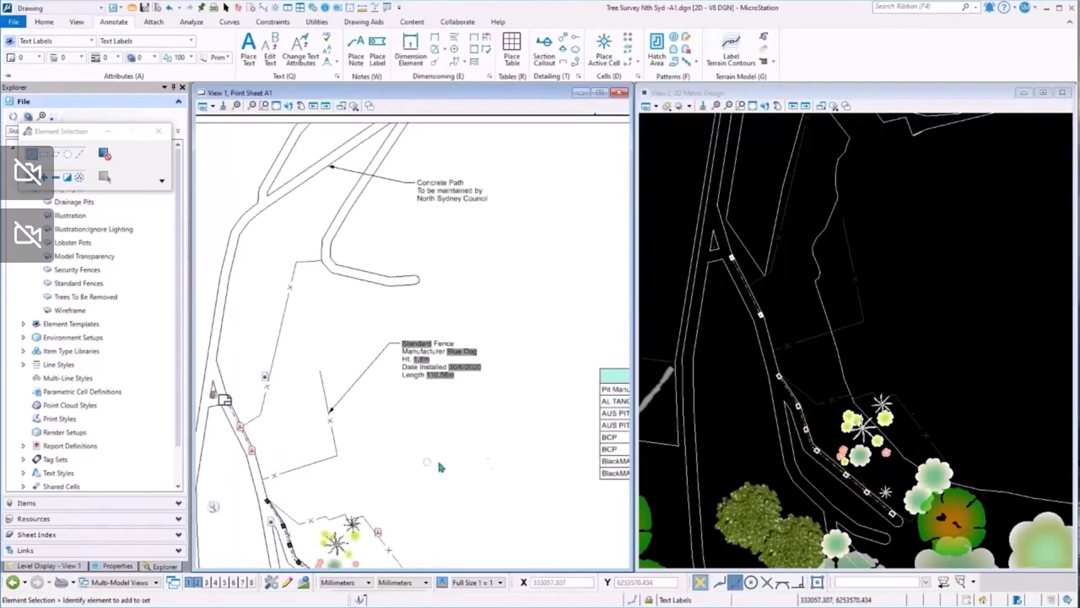
# Move the fence's top vertex to see the note length update, then undo to restore 110.56m.
pyautogui.click(859, 239)
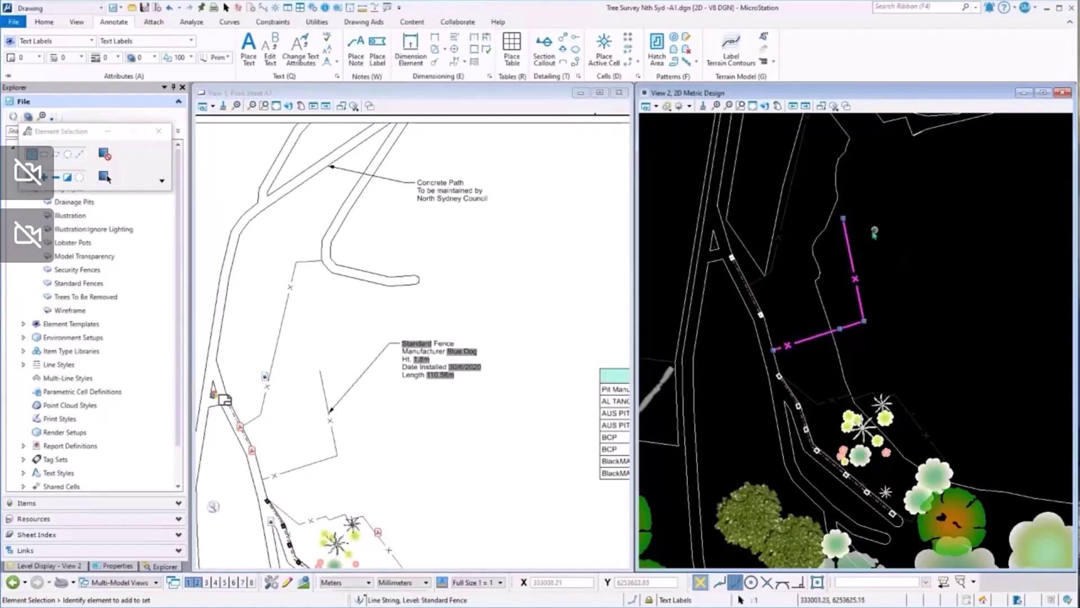
pyautogui.click(843, 218)
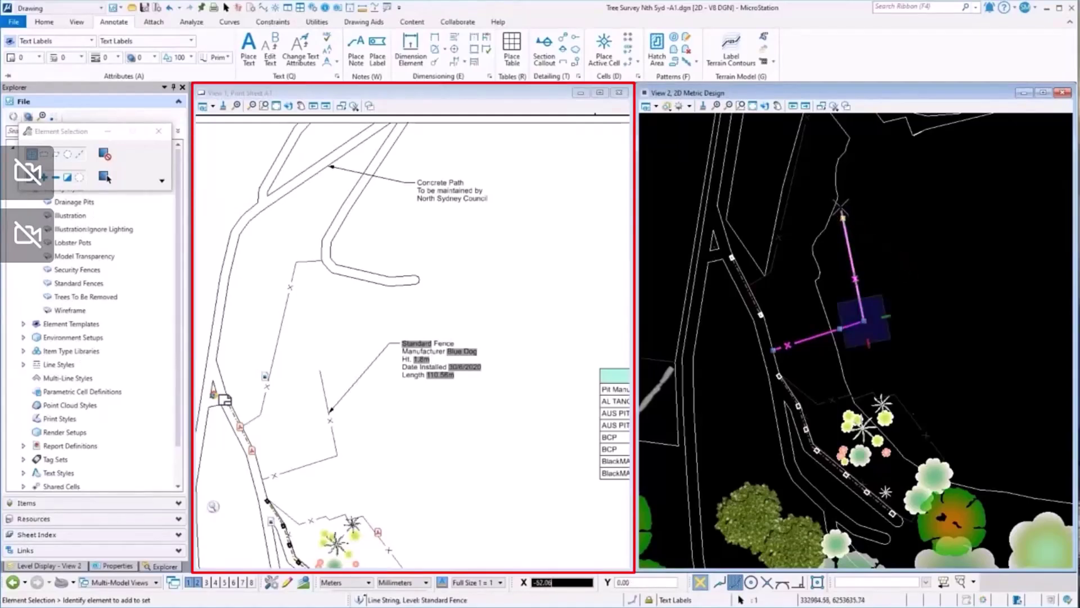
pyautogui.click(836, 186)
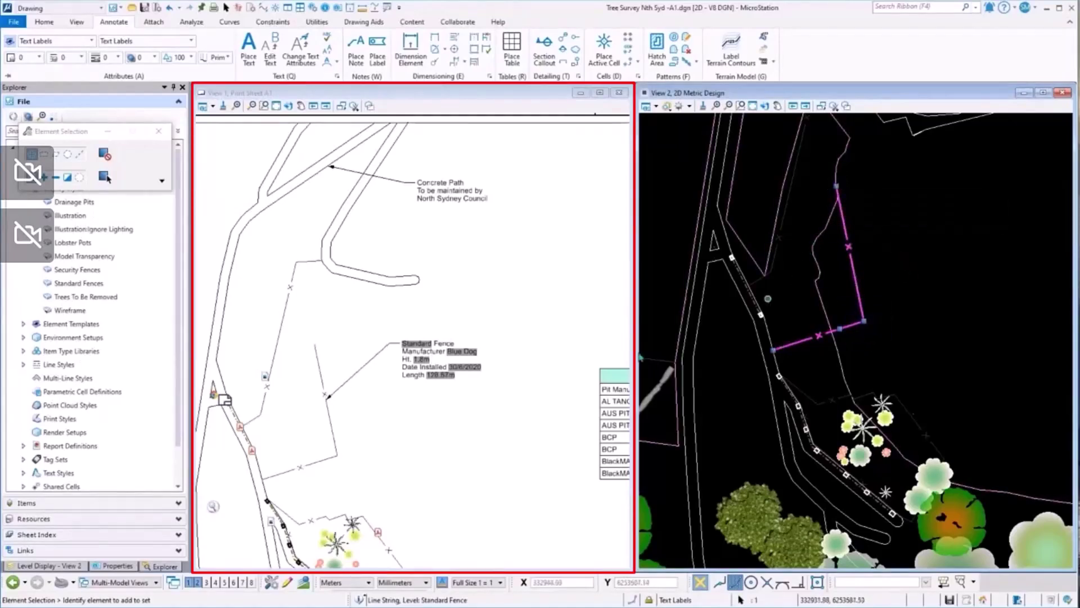
pyautogui.scroll(7, 439, 380)
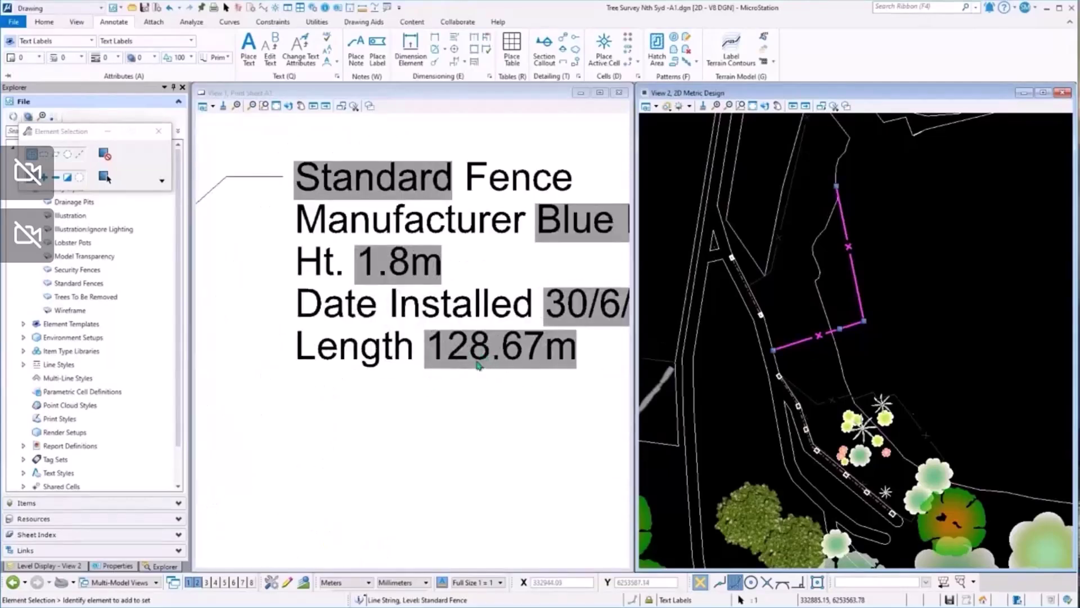
pyautogui.hotkey('ctrl', 'z')
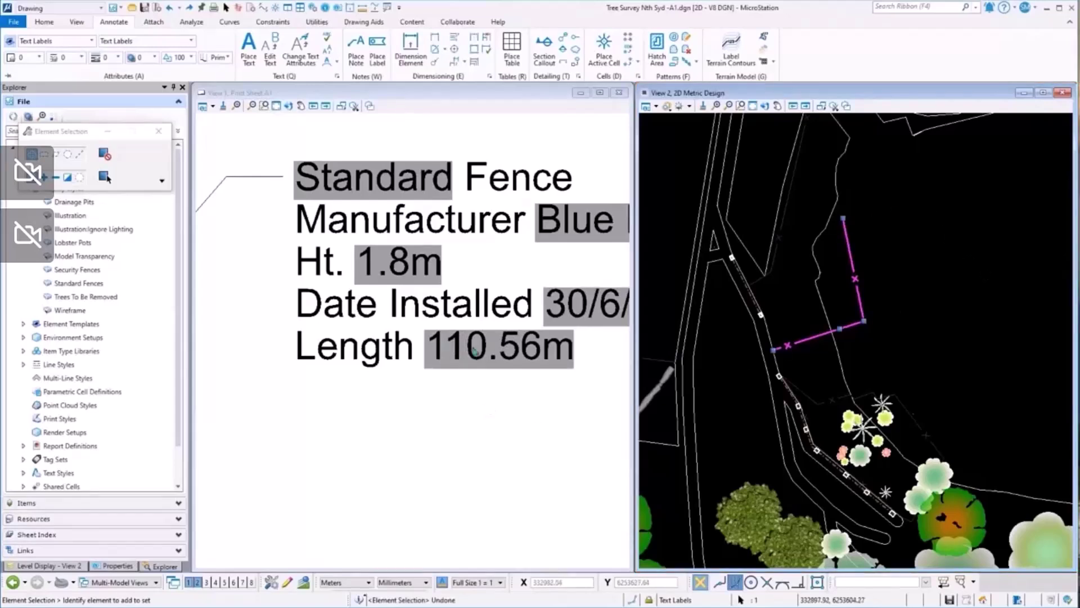
pyautogui.scroll(-5, 481, 400)
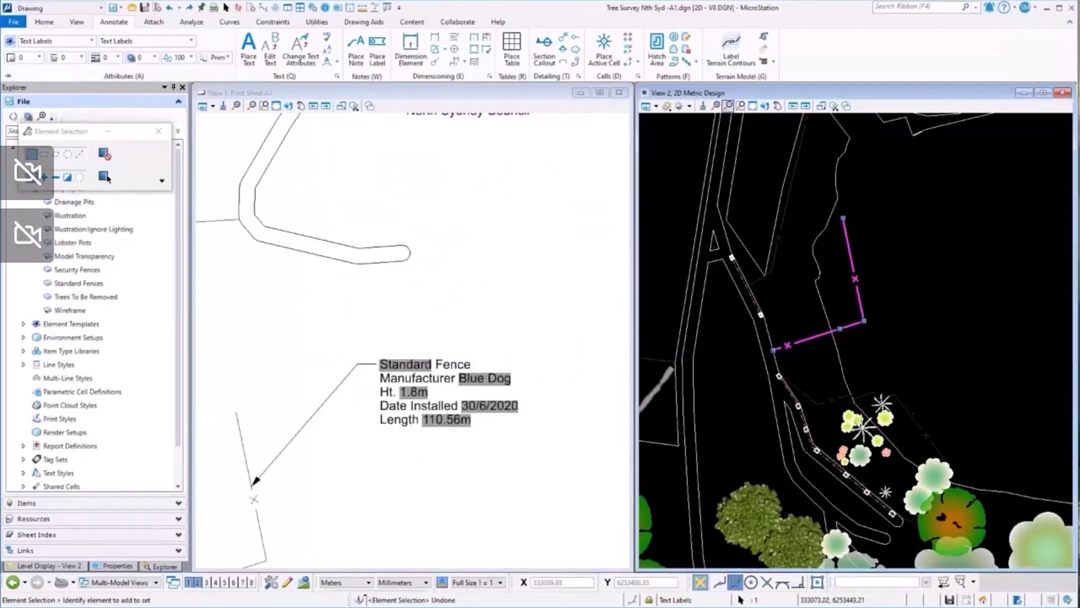
pyautogui.scroll(-4, 478, 506)
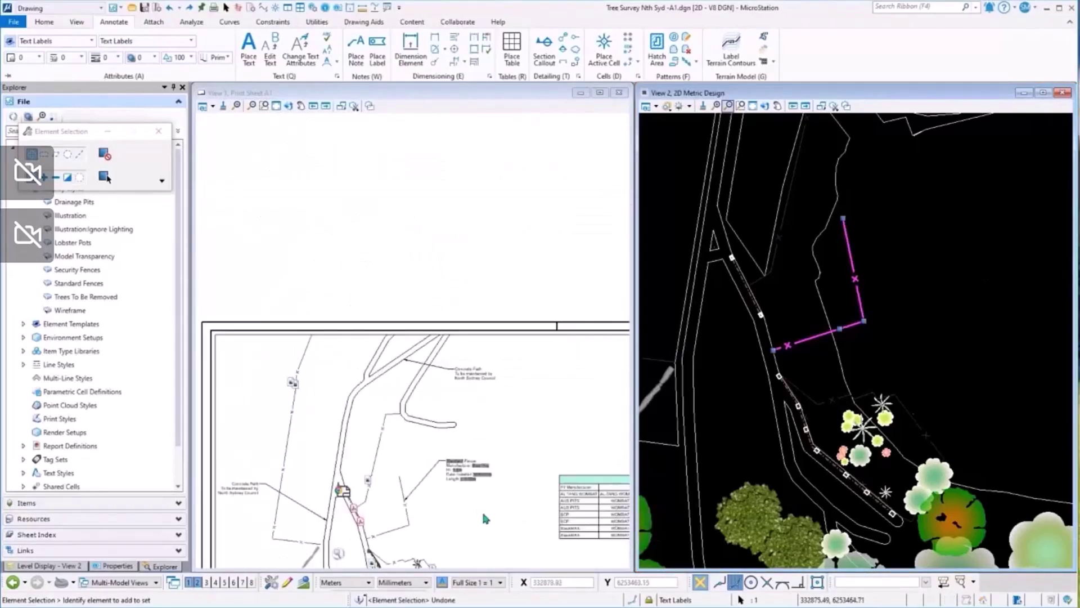
# Zoom in on the plan and start a new note for the second fence.
pyautogui.scroll(5, 496, 555)
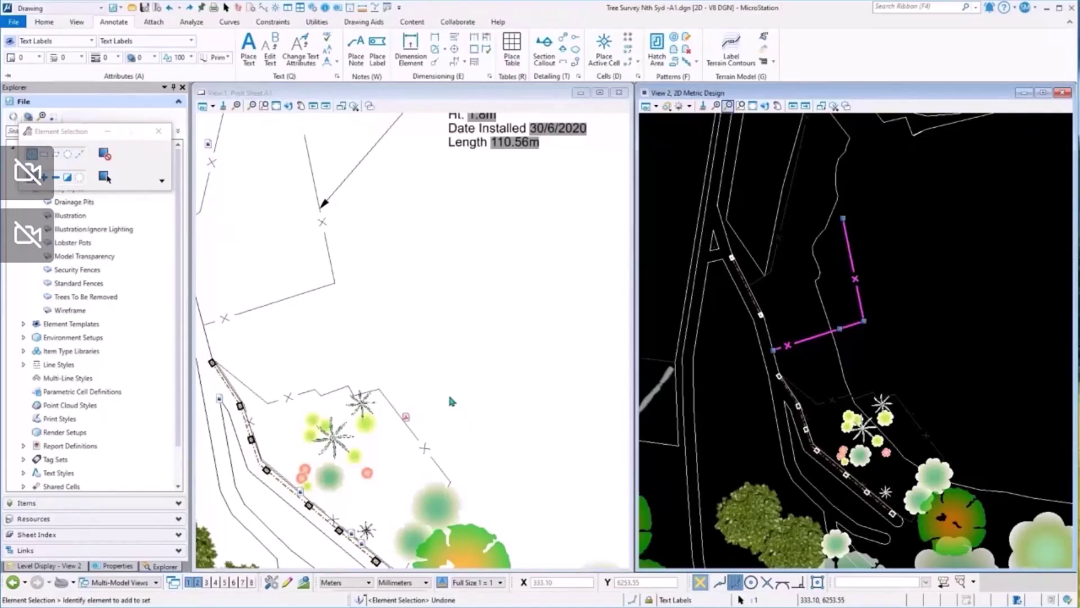
pyautogui.click(356, 45)
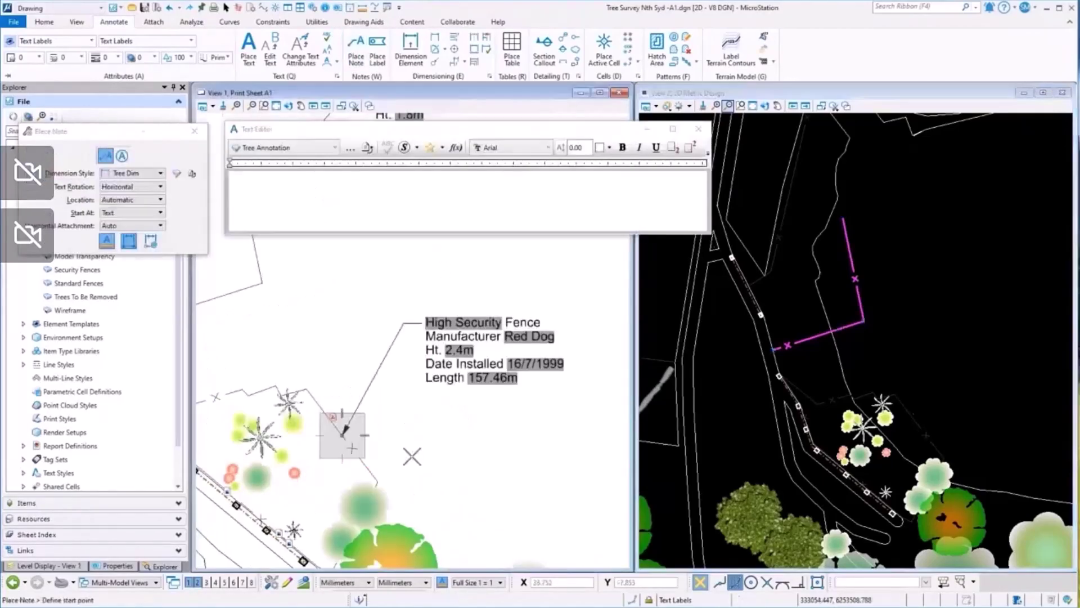
pyautogui.scroll(-2, 413, 456)
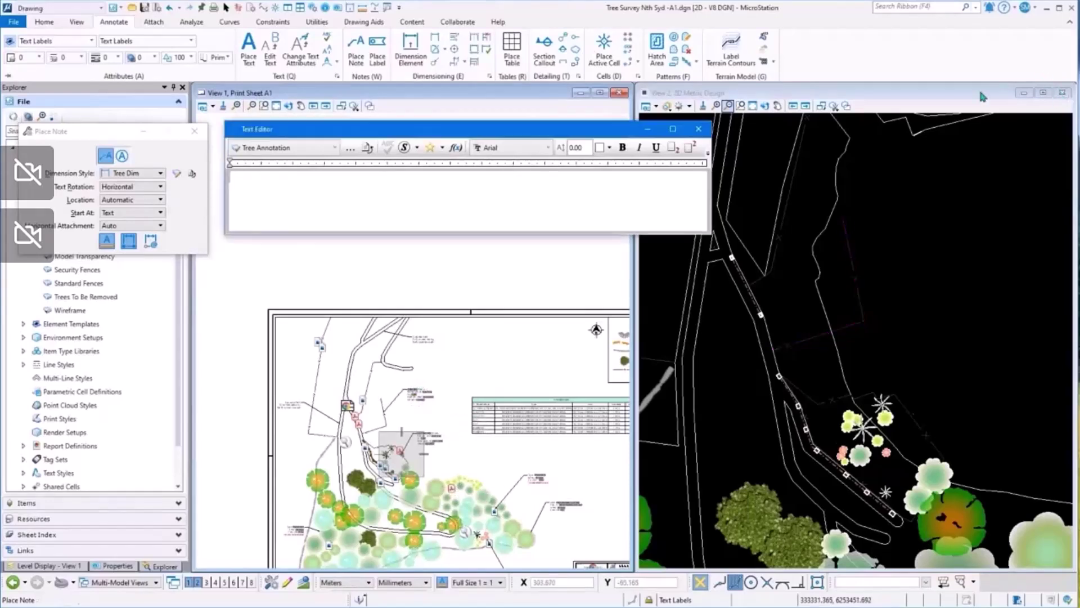
# Close View 2, maximize the Print Sheet A1 view, and move the note settings aside.
pyautogui.click(1062, 92)
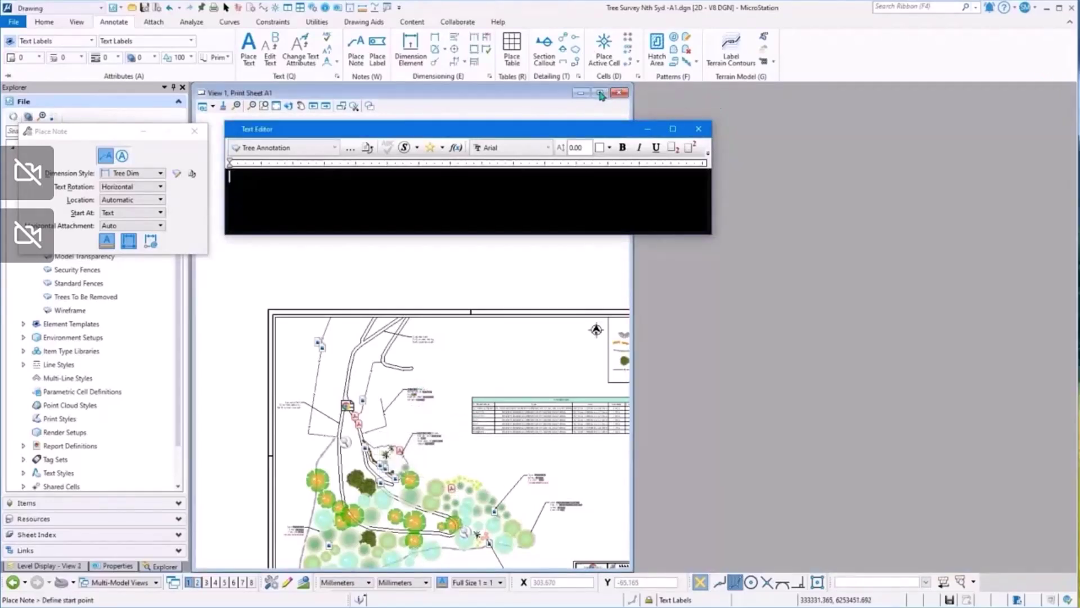
pyautogui.click(600, 93)
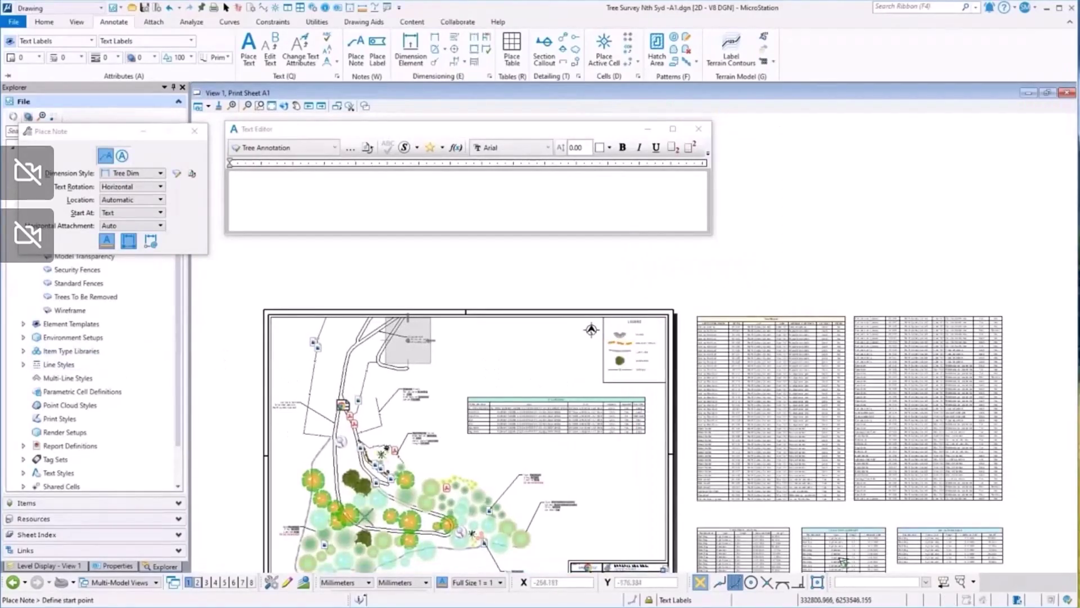
pyautogui.scroll(5, 505, 521)
pyautogui.scroll(-5, 534, 487)
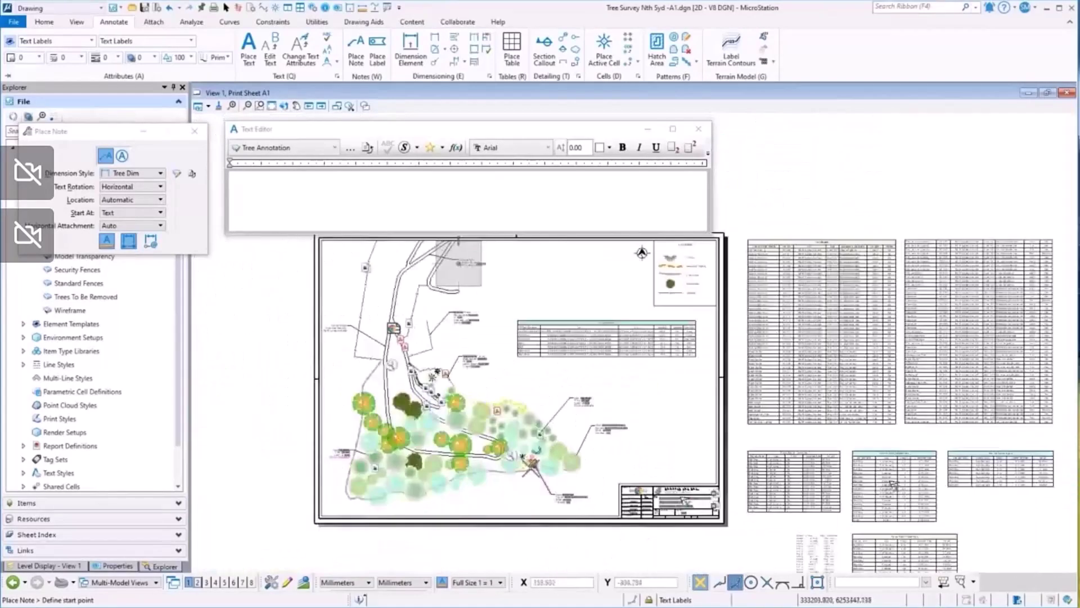
pyautogui.scroll(2, 442, 487)
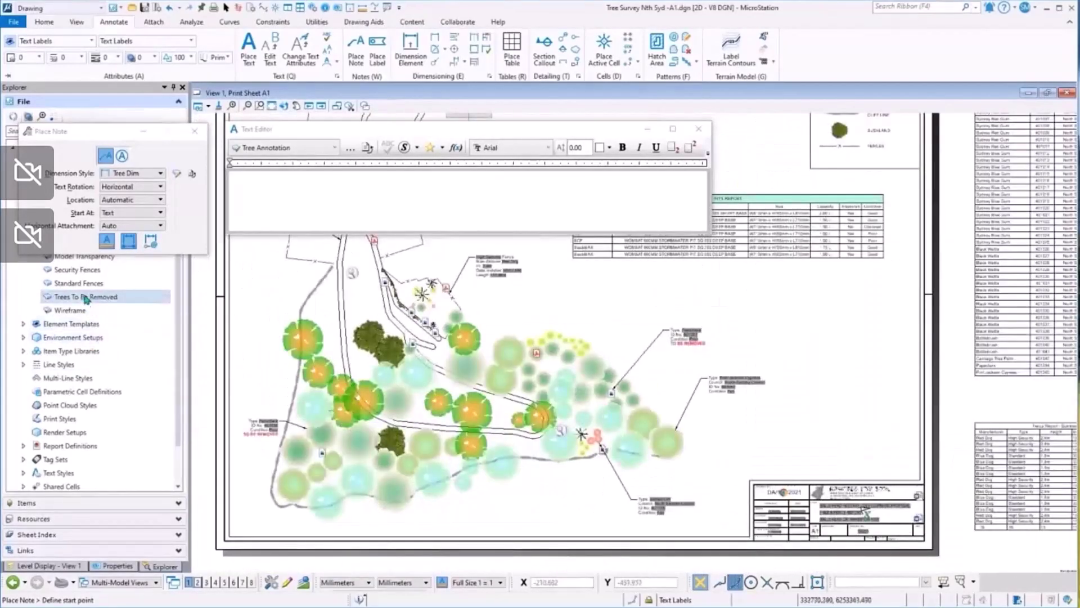
pyautogui.moveTo(53, 134)
pyautogui.mouseDown()
pyautogui.moveTo(181, 117)
pyautogui.moveTo(60, 122)
pyautogui.mouseUp()
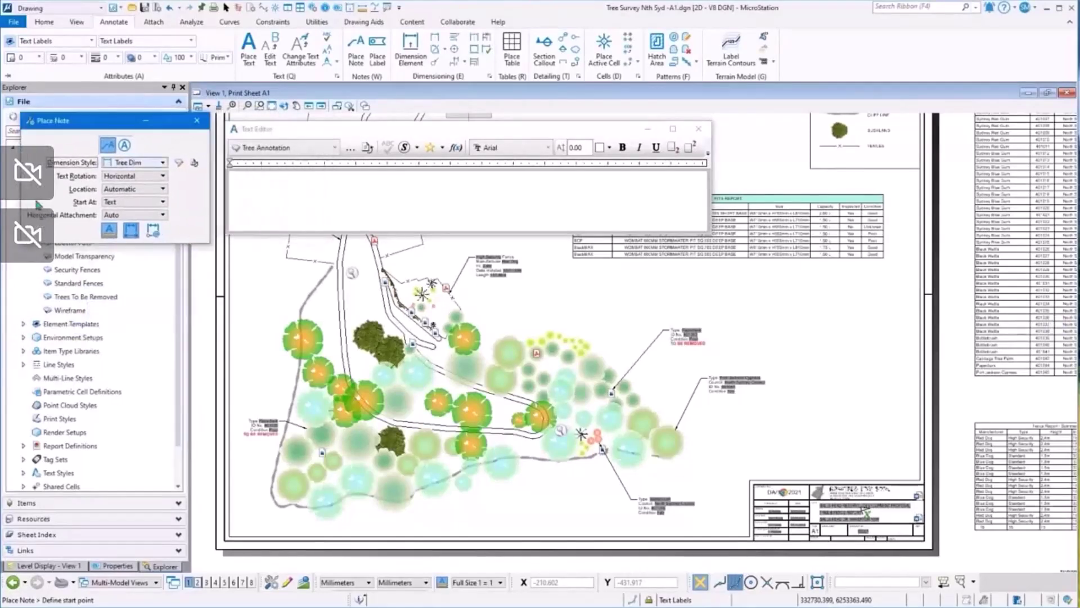
# Apply the Trees To Be Removed style to View 1 and insert the Tree Remove Label favourite.
pyautogui.doubleClick(107, 297)
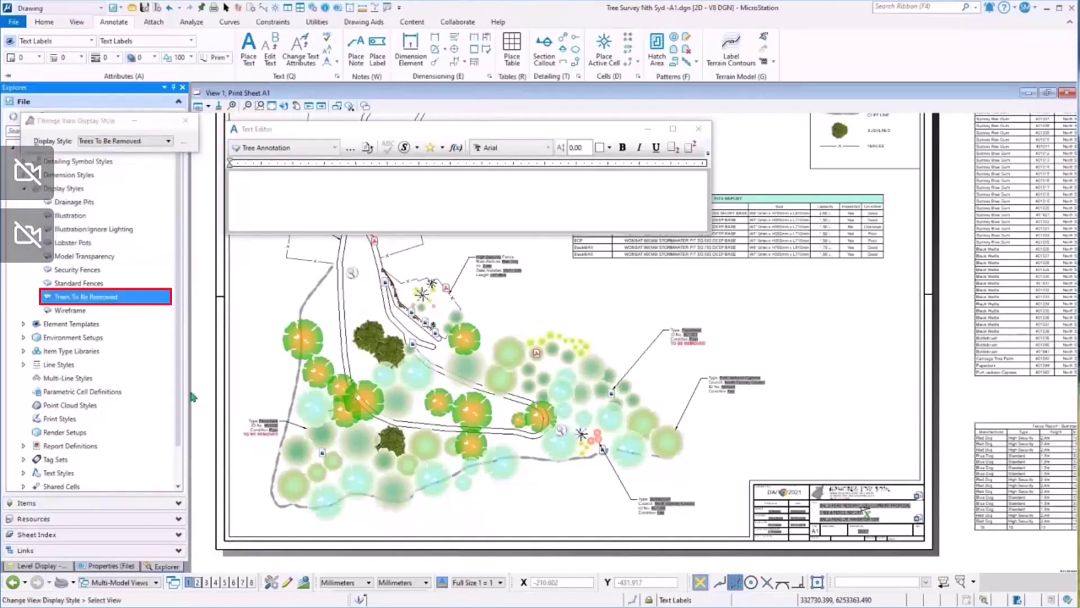
pyautogui.click(269, 504)
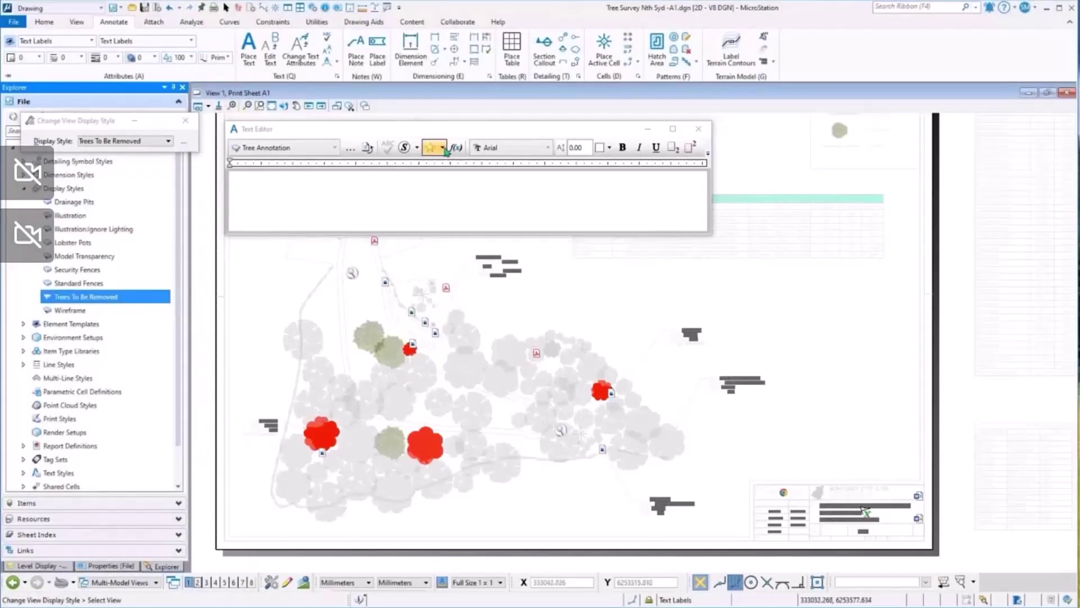
pyautogui.click(444, 149)
pyautogui.click(443, 148)
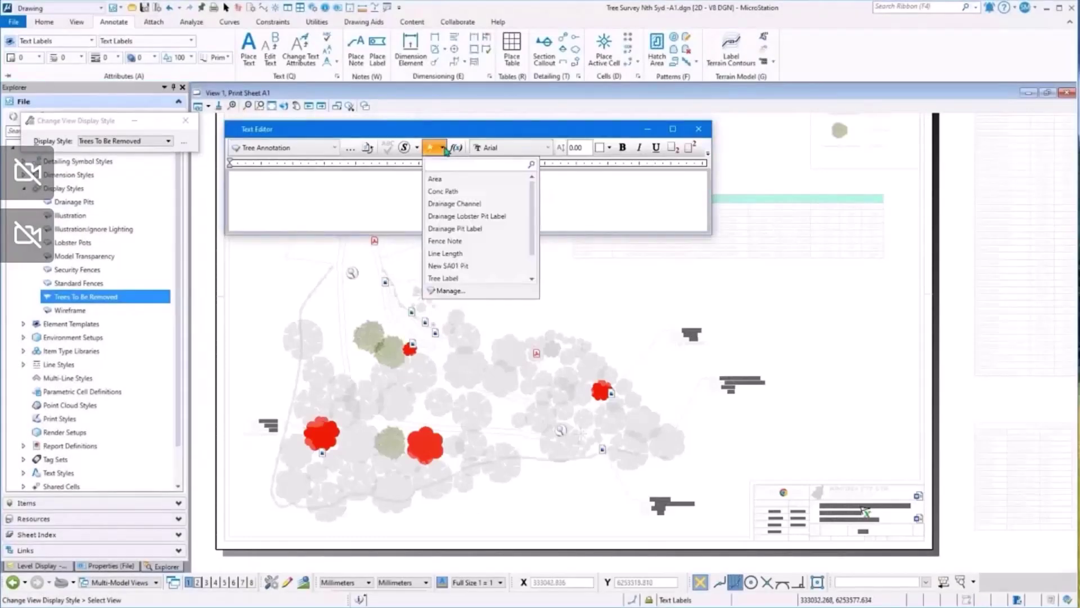
pyautogui.scroll(-1, 527, 231)
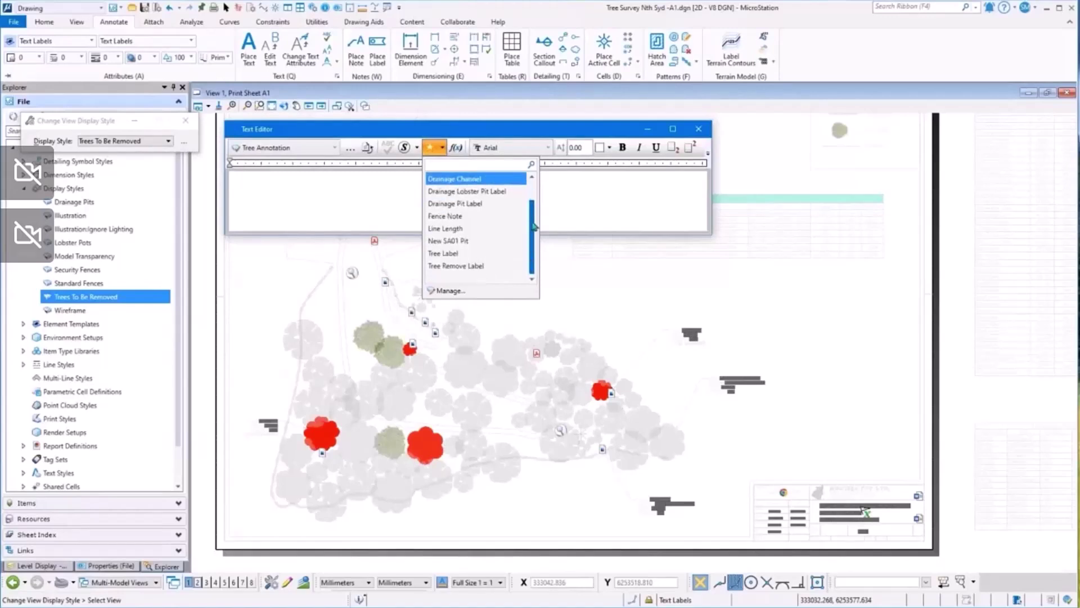
pyautogui.click(444, 266)
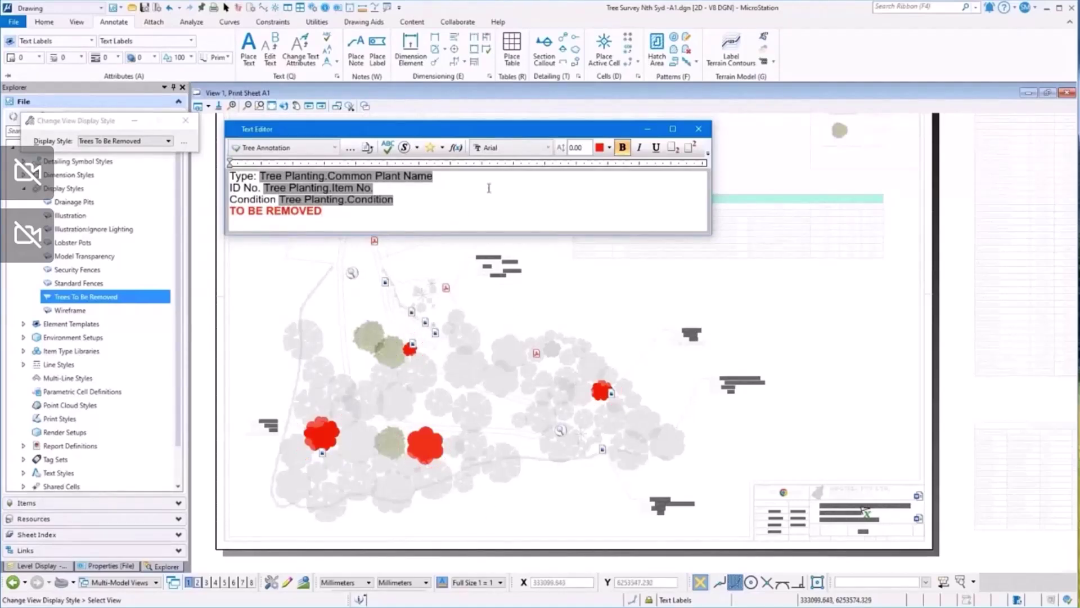
# Label Port Jackson Cypress 401049 with a TO BE REMOVED note, then switch back to Wireframe.
pyautogui.moveTo(436, 137); pyautogui.dragTo(627, 126)
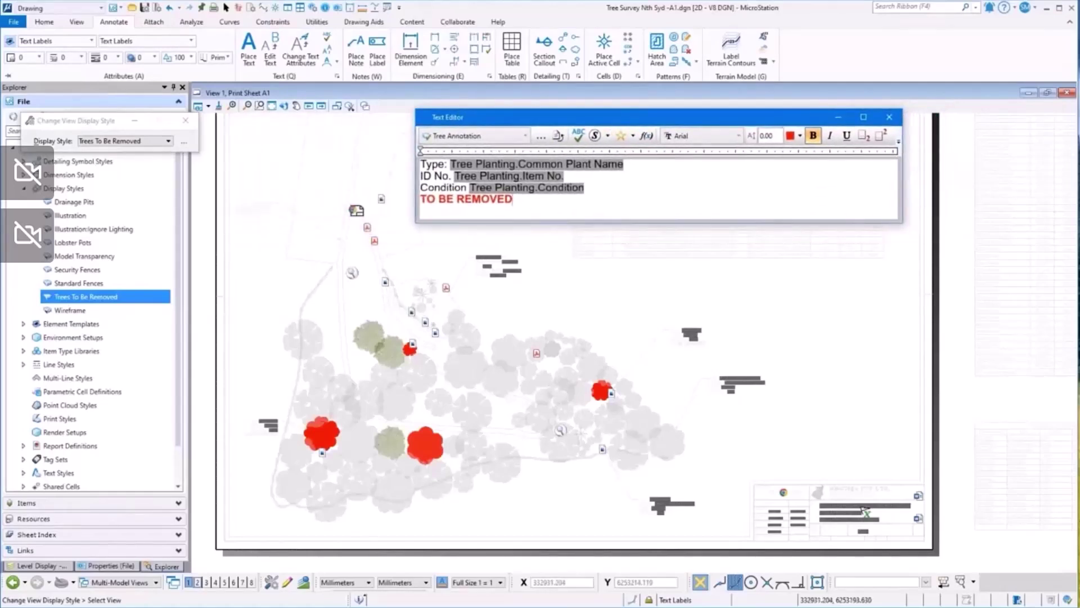
pyautogui.click(634, 342)
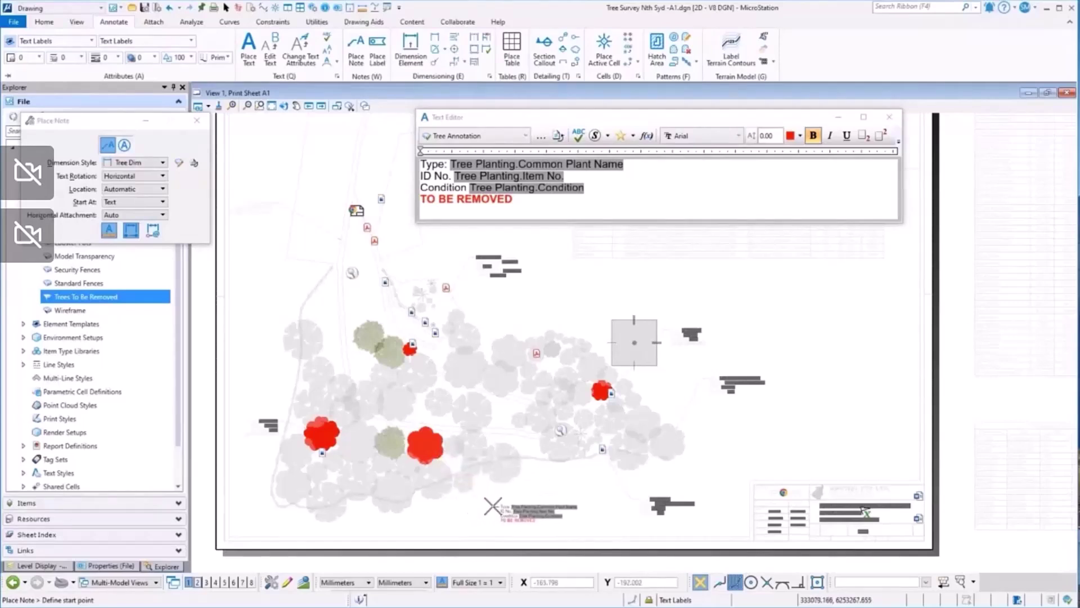
pyautogui.click(489, 504)
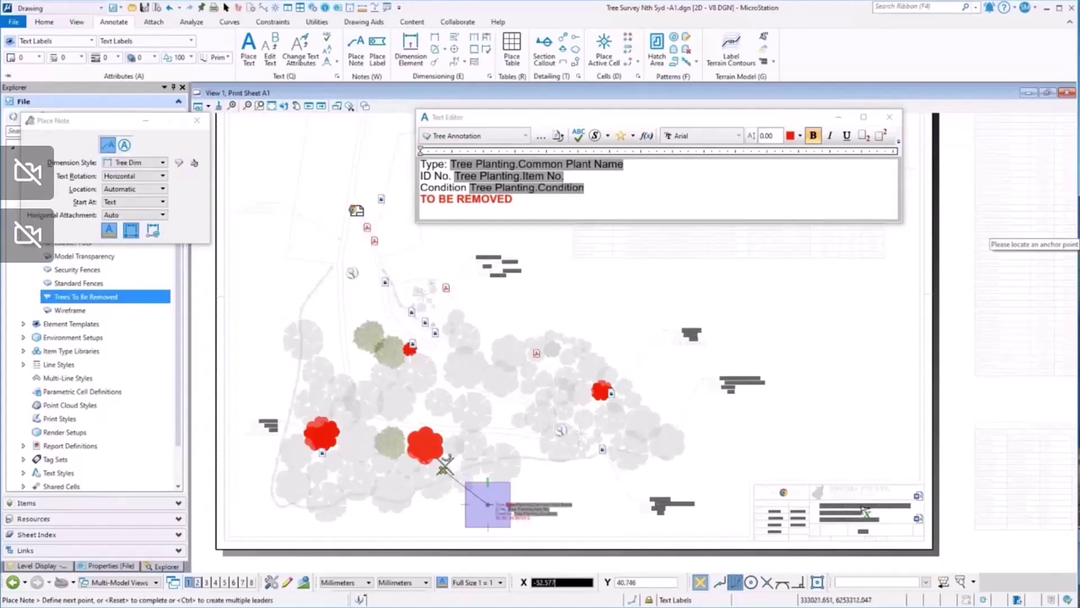
pyautogui.scroll(3, 442, 460)
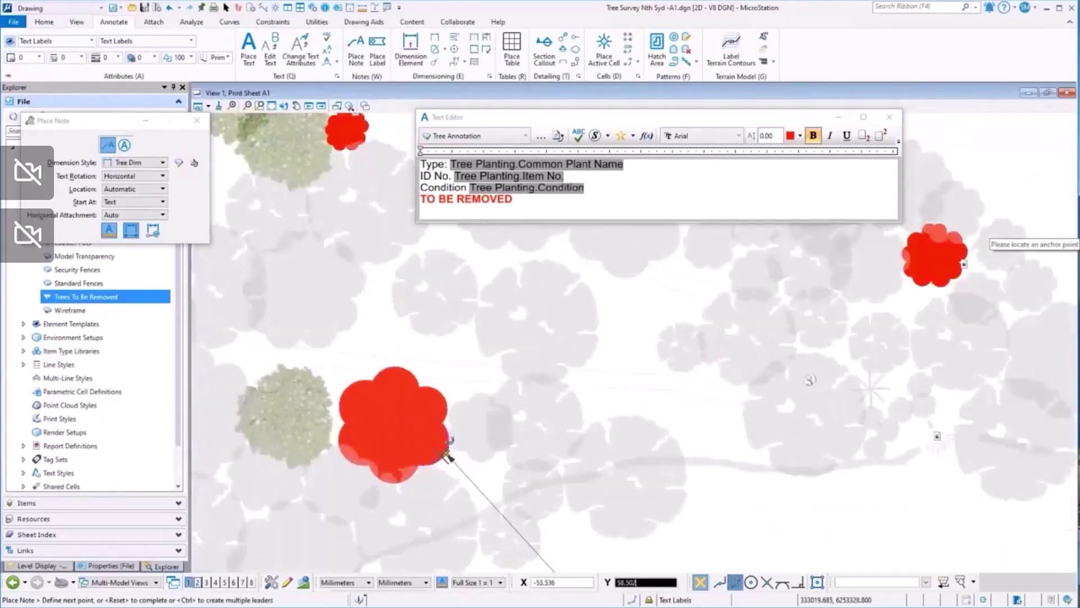
pyautogui.click(444, 453)
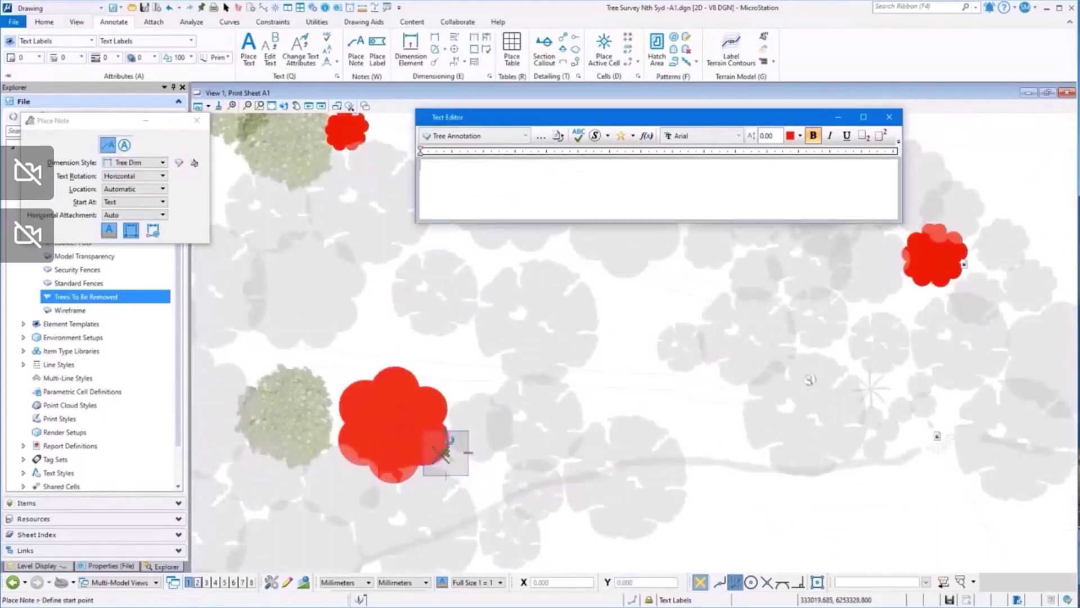
pyautogui.scroll(-5, 456, 464)
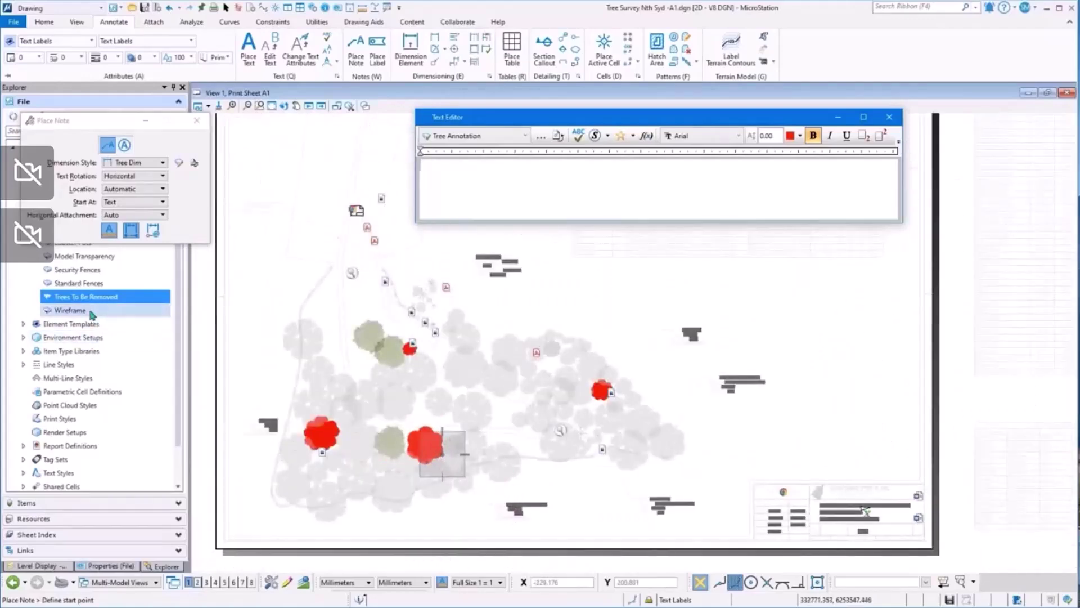
pyautogui.doubleClick(70, 310)
# Leave note placement and start Modify Element from the right-click Favs menu.
pyautogui.scroll(5, 505, 523)
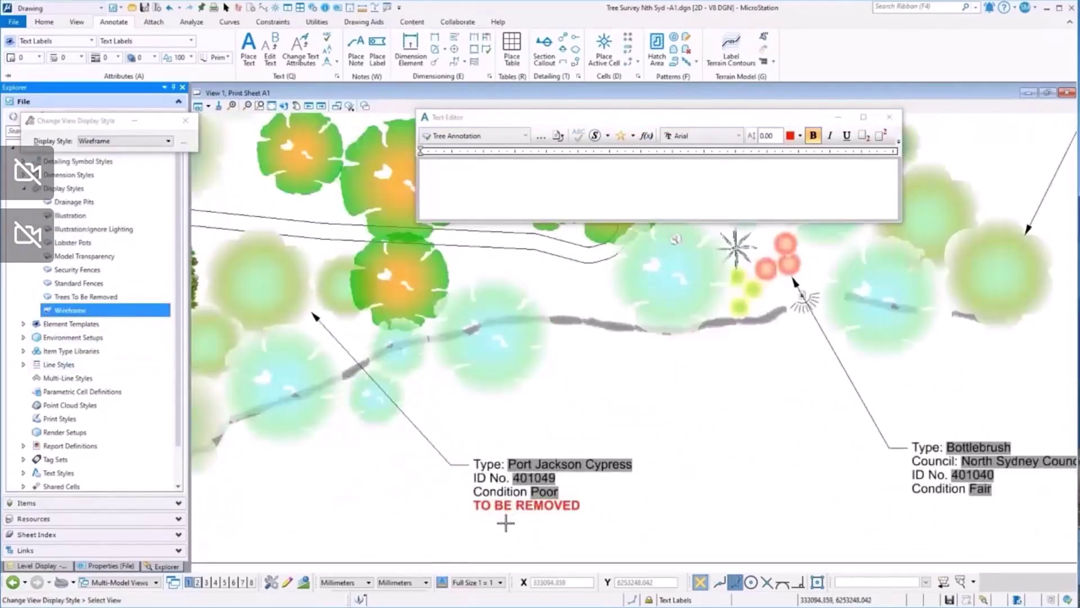
pyautogui.scroll(-4, 728, 507)
pyautogui.click(728, 506)
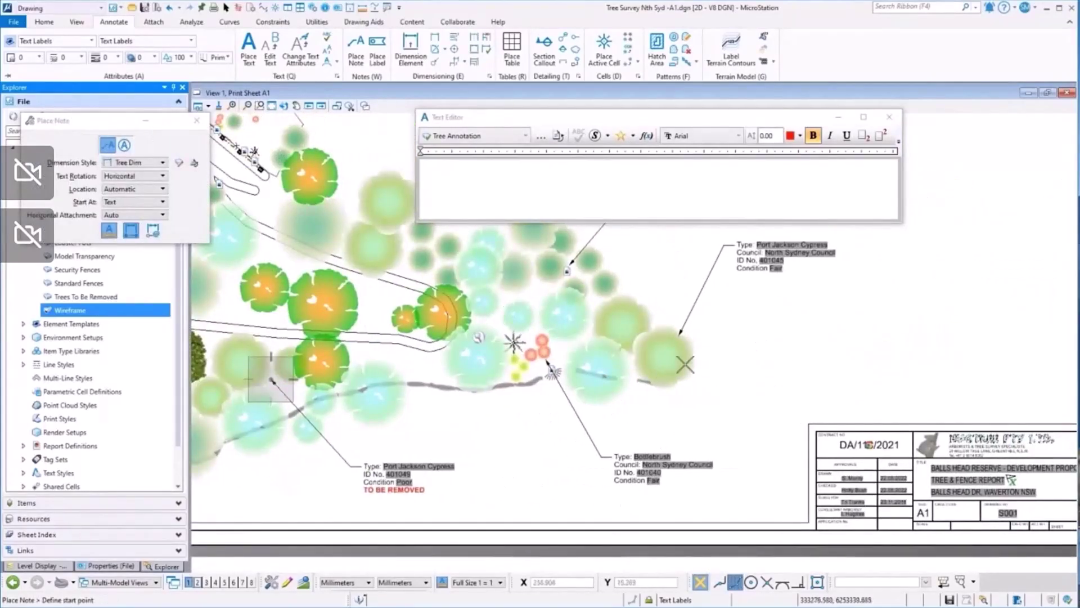
pyautogui.rightClick(775, 344)
pyautogui.moveTo(816, 350)
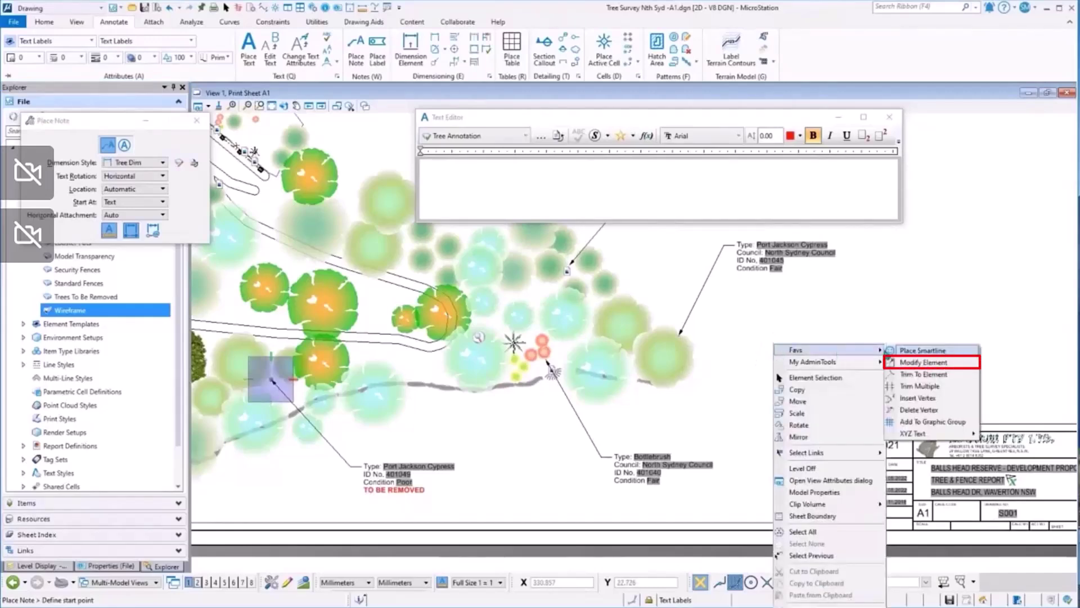
pyautogui.click(923, 362)
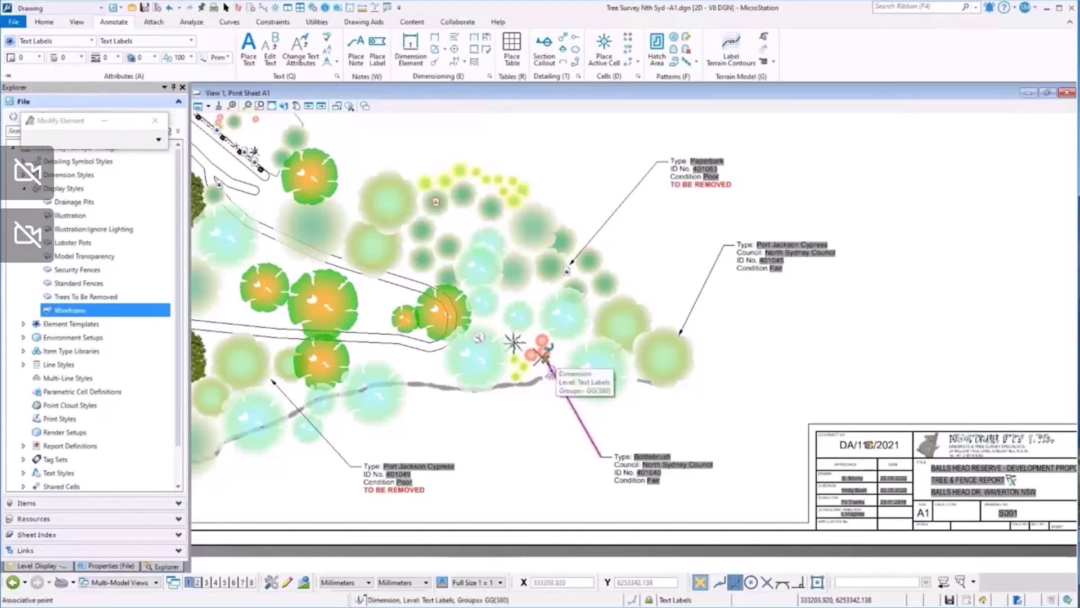
# Move the note leader's endpoint across several trees, ending on Bottlebrush 401047.
pyautogui.click(546, 359)
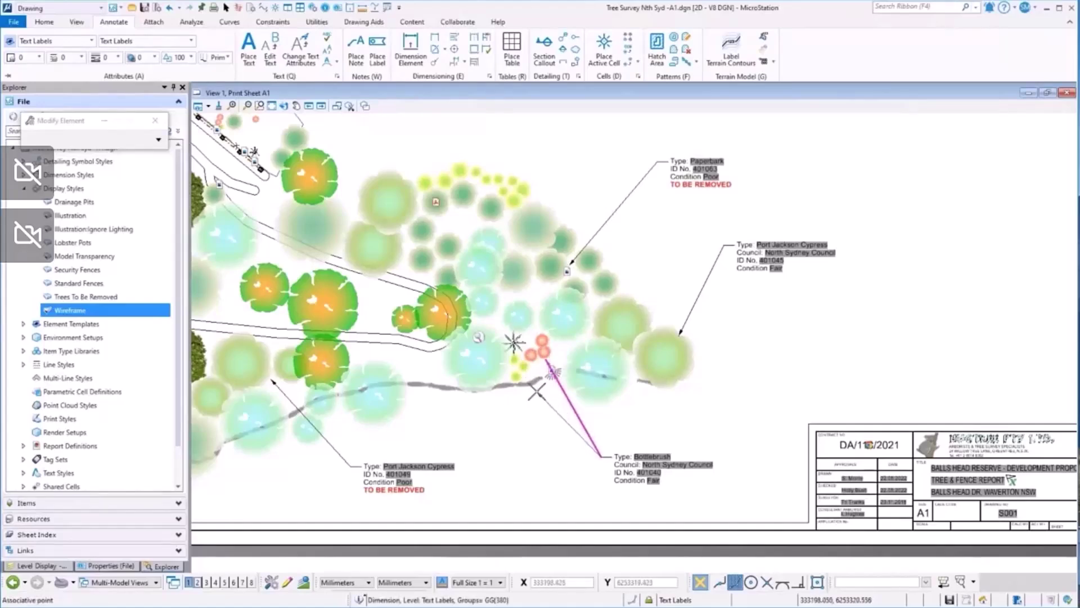
pyautogui.scroll(2, 537, 396)
pyautogui.click(522, 352)
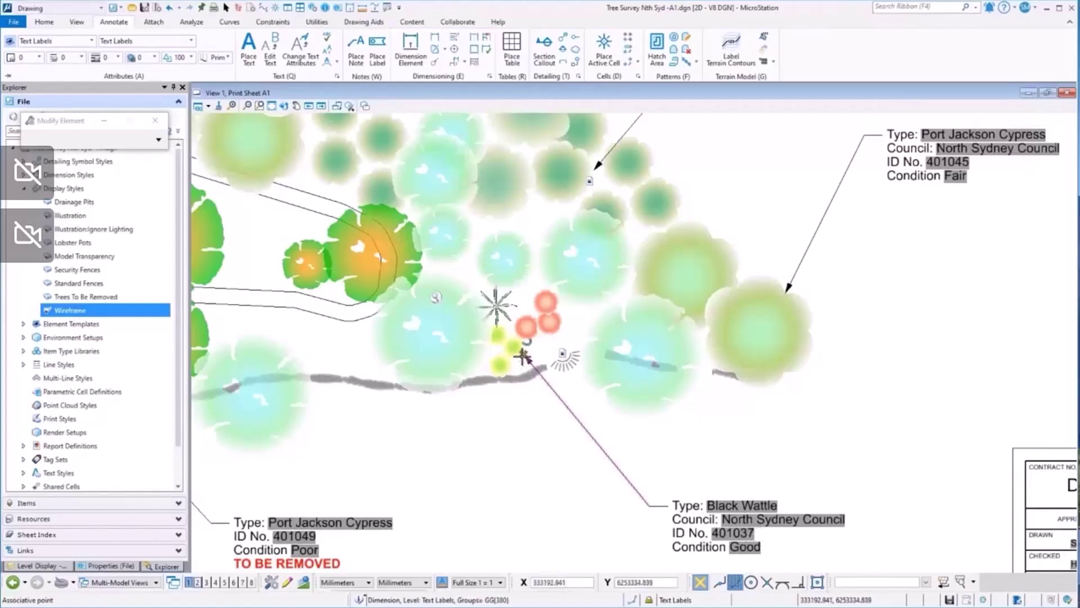
pyautogui.click(524, 353)
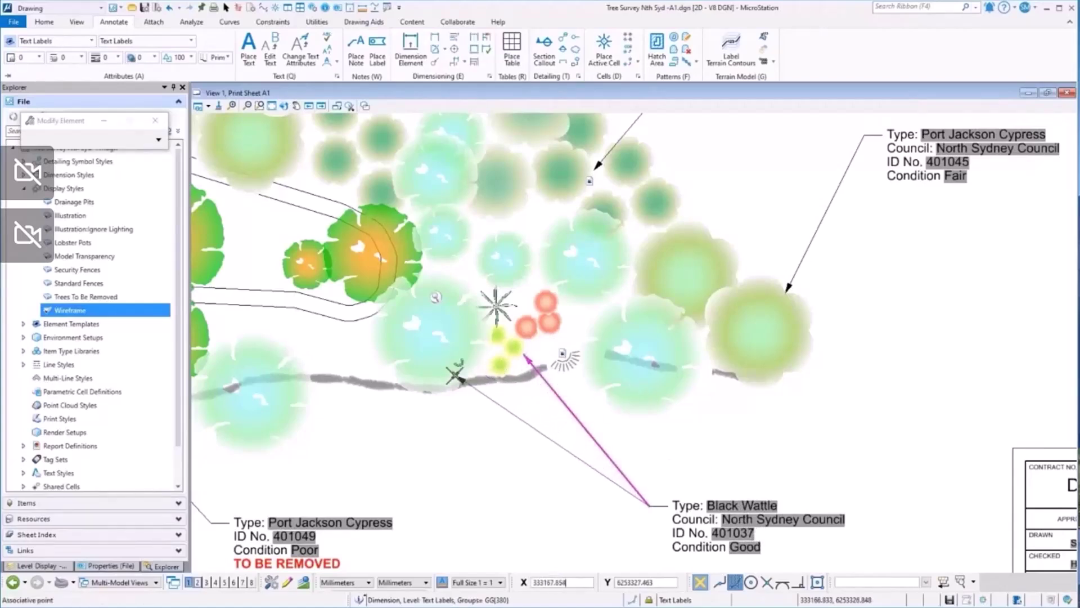
pyautogui.click(453, 376)
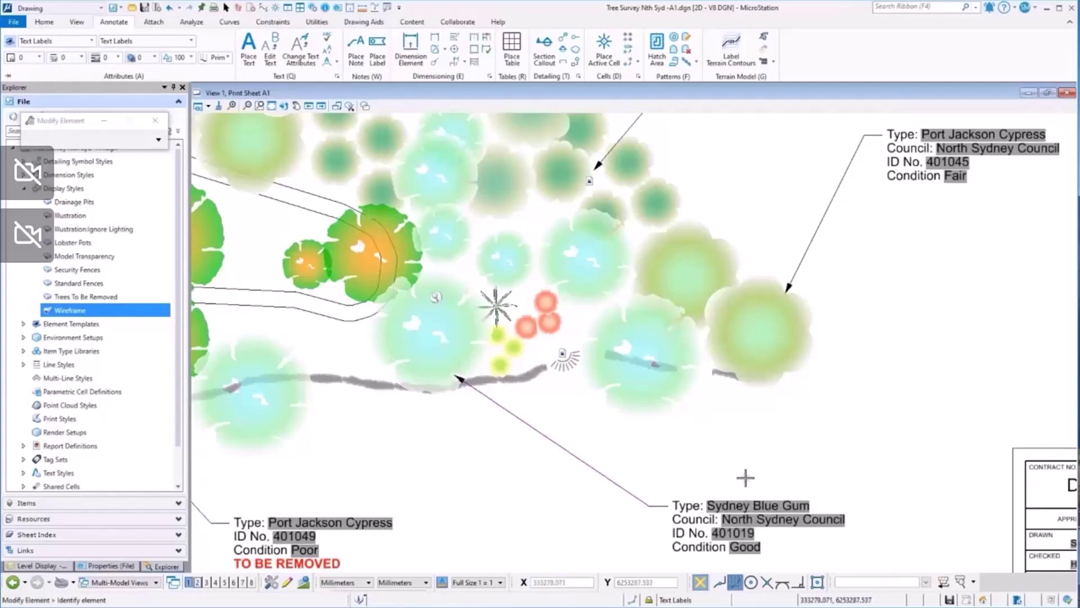
pyautogui.click(454, 376)
pyautogui.click(527, 327)
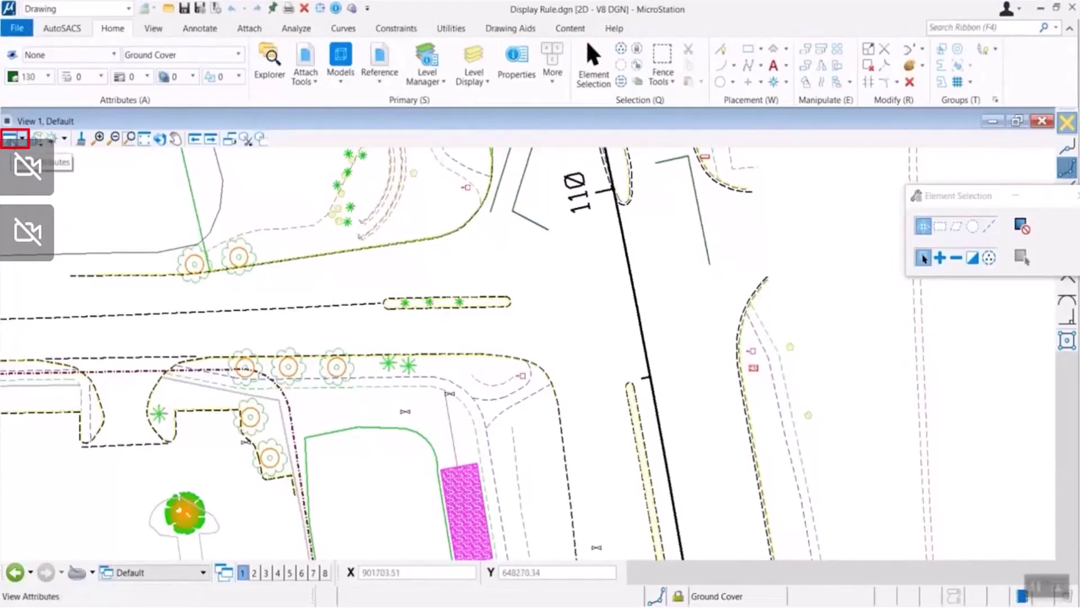
# Set the Wireframe display style's display rule set to All Shrubs.
pyautogui.click(11, 137)
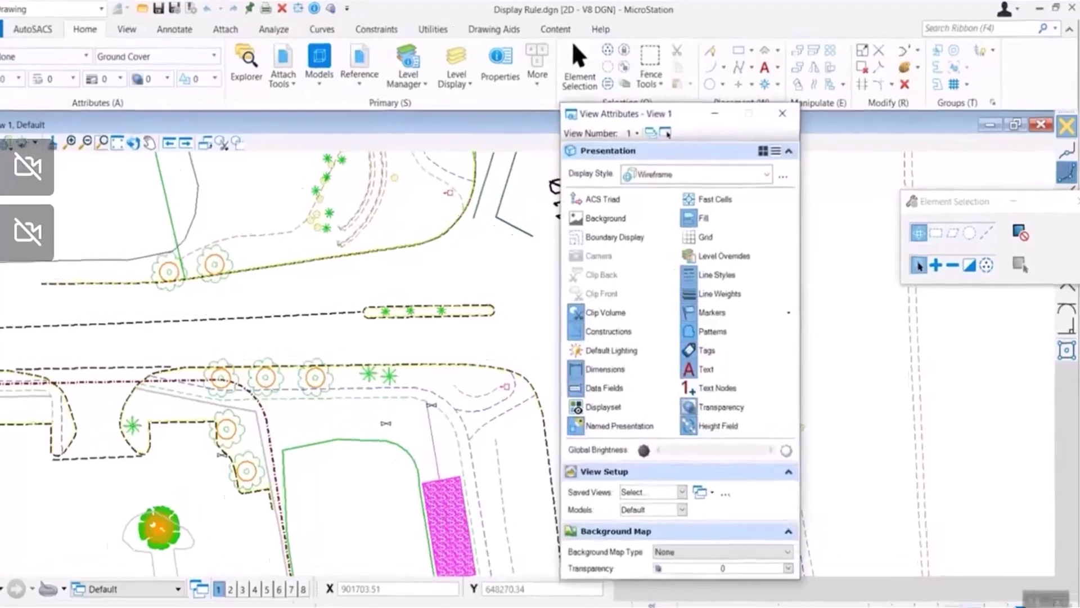
pyautogui.click(783, 176)
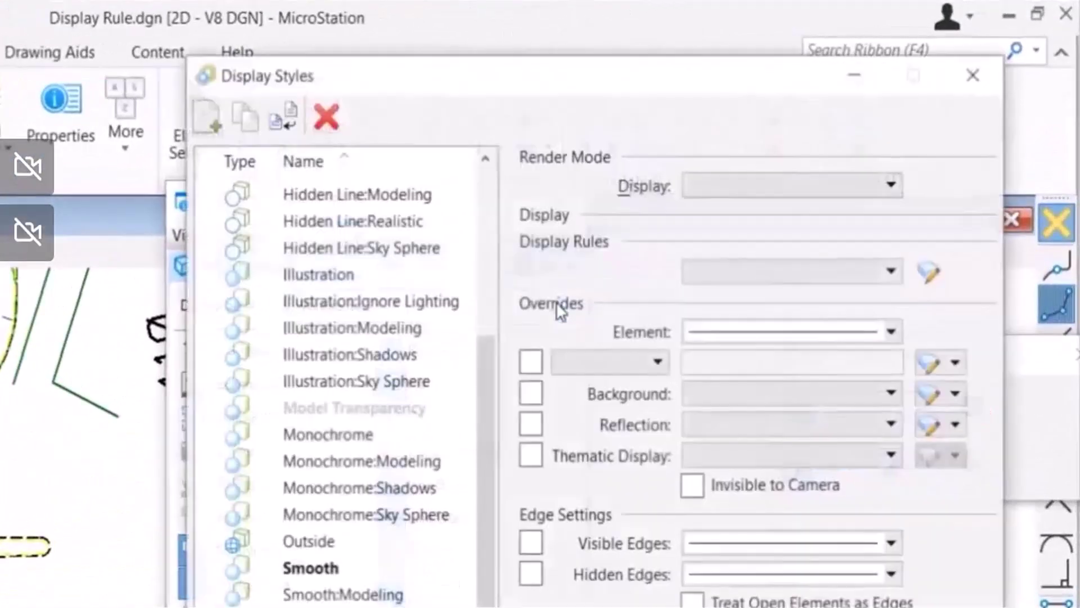
pyautogui.moveTo(490, 86); pyautogui.dragTo(470, 128)
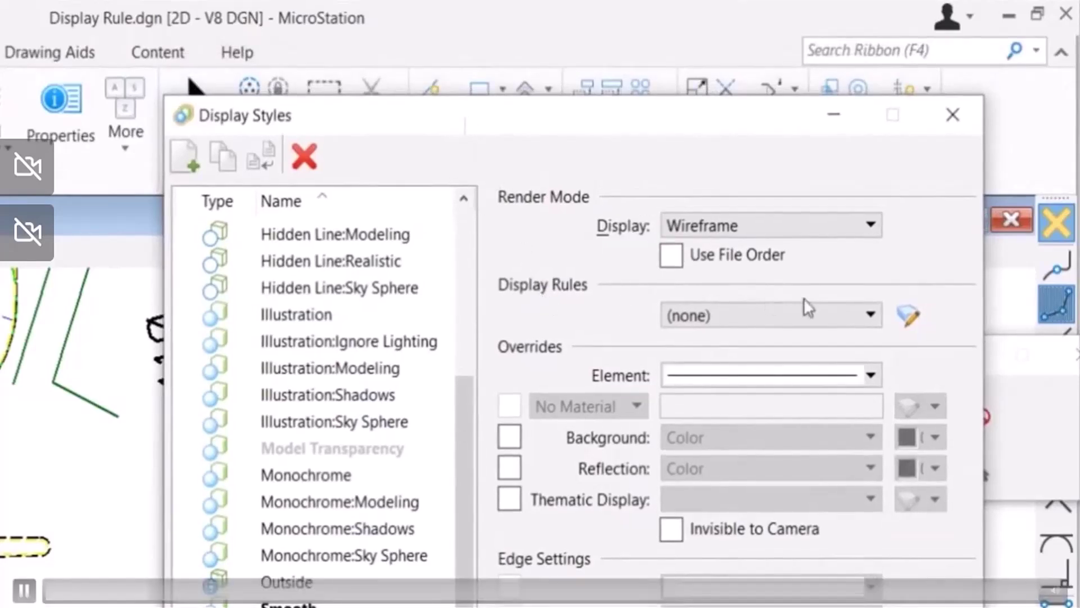
pyautogui.click(871, 315)
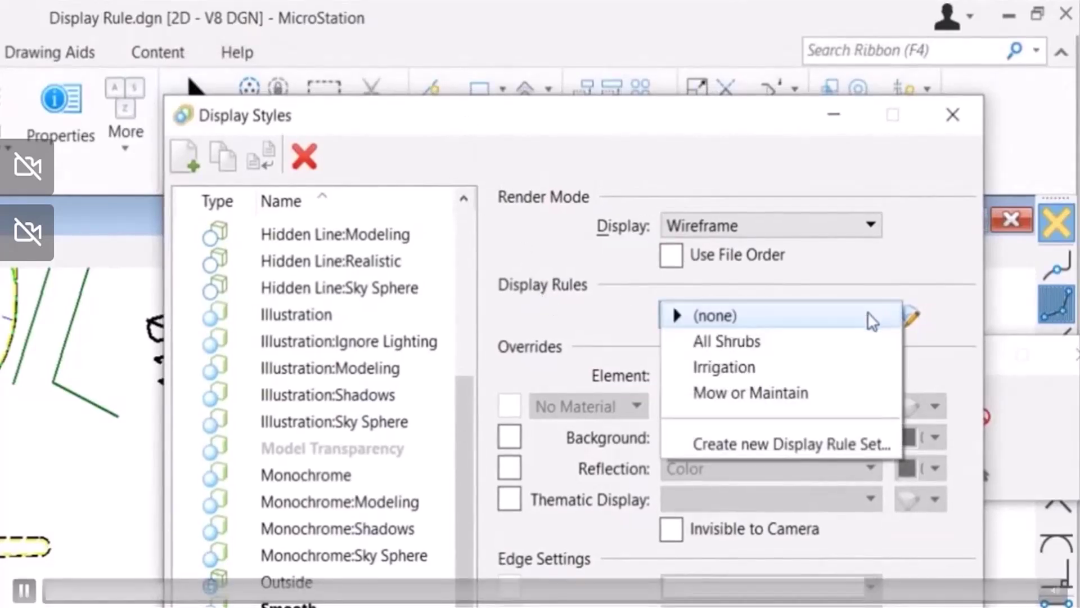
pyautogui.click(861, 340)
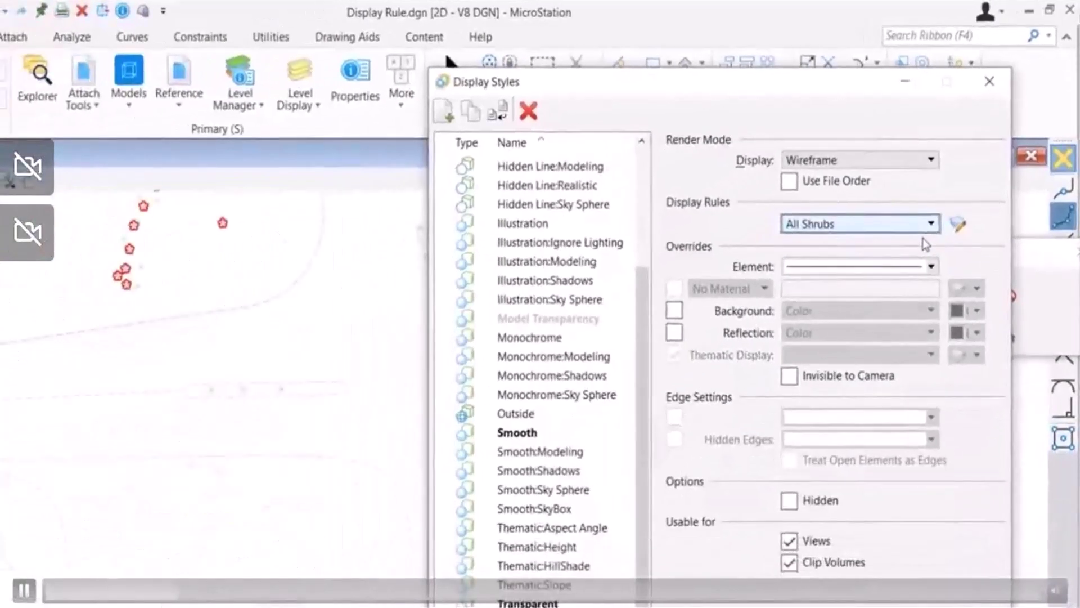
pyautogui.scroll(5, 128, 208)
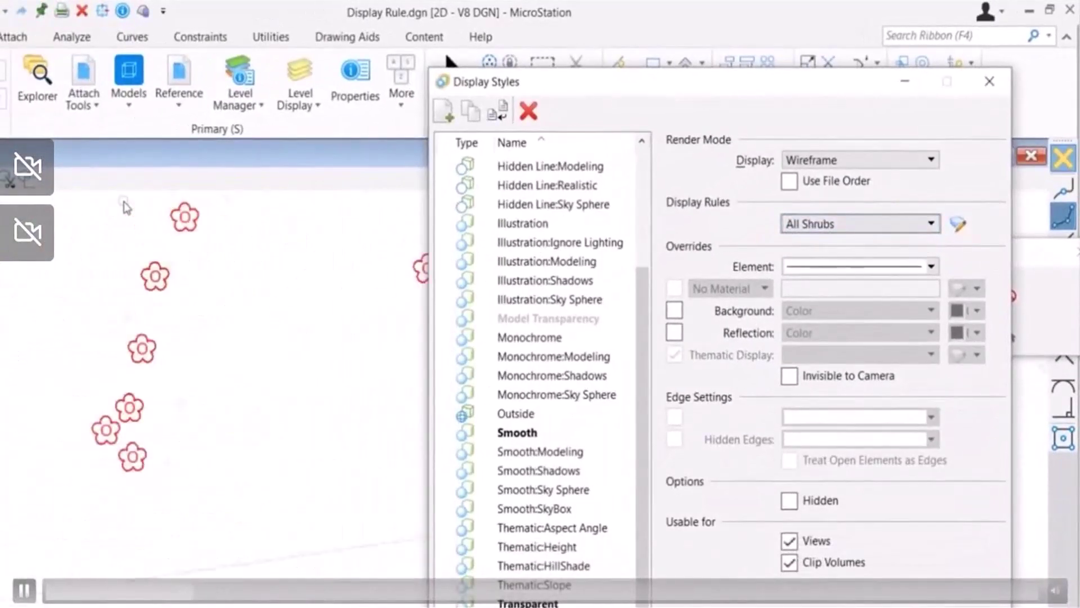
# Replace rule 3's transparency override with a Hide Element action for non-shrub elements.
pyautogui.click(958, 225)
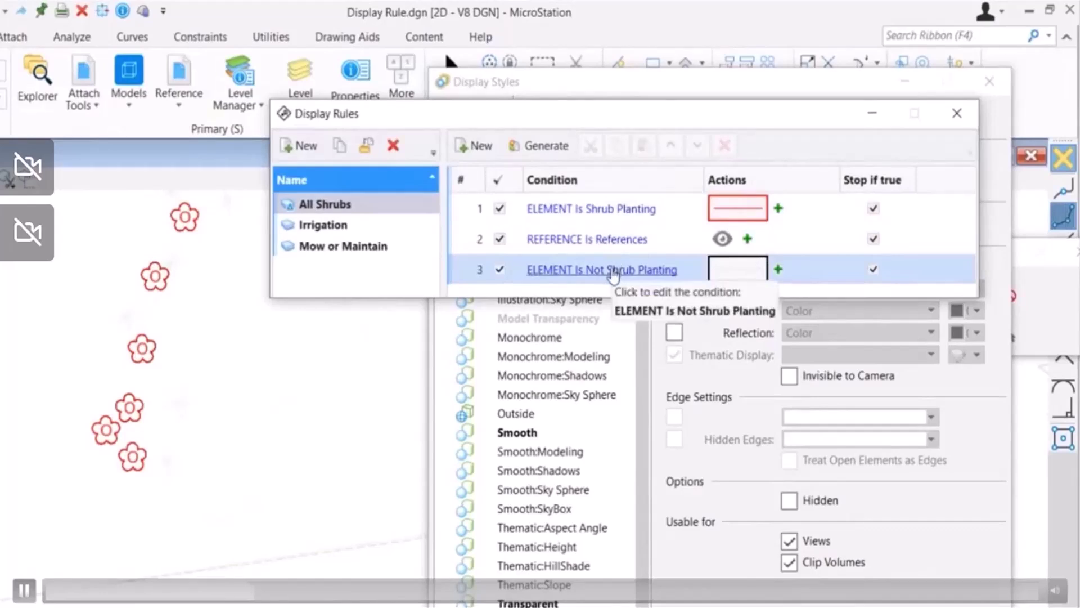
pyautogui.click(744, 269)
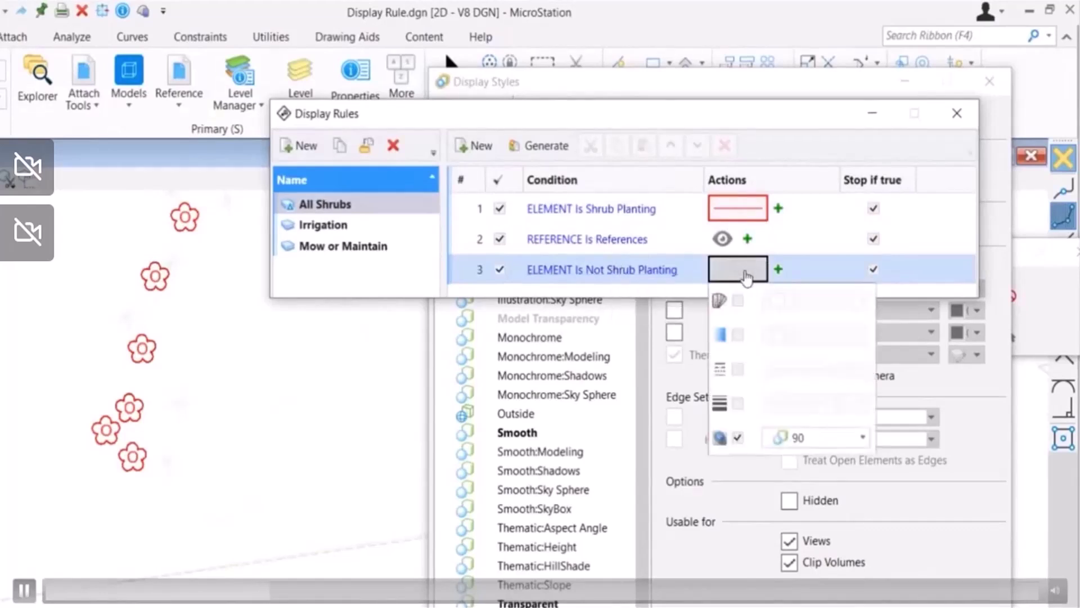
pyautogui.click(738, 438)
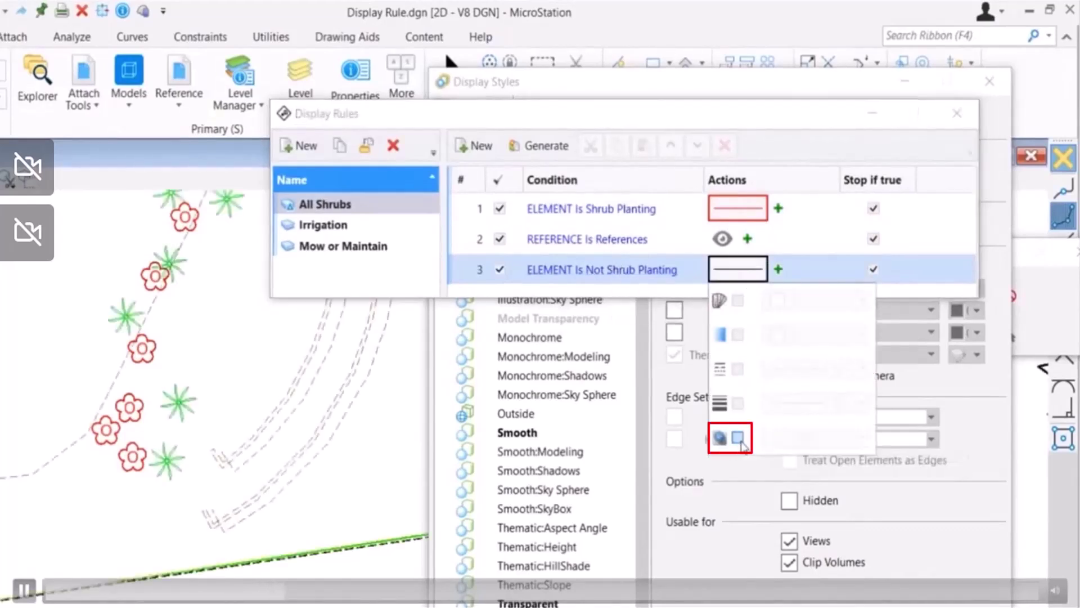
pyautogui.click(778, 269)
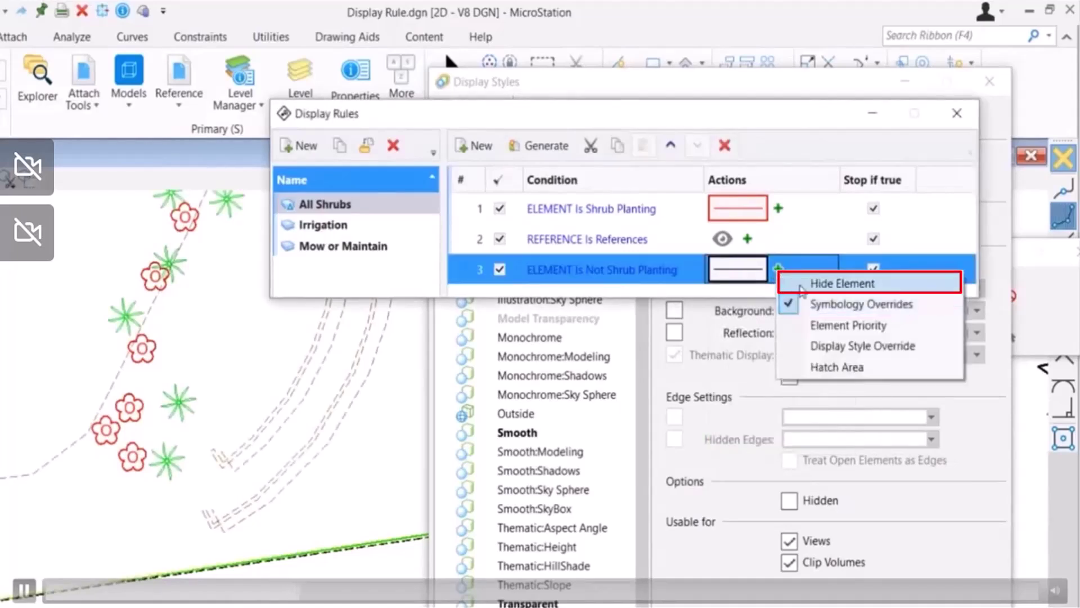
pyautogui.click(802, 288)
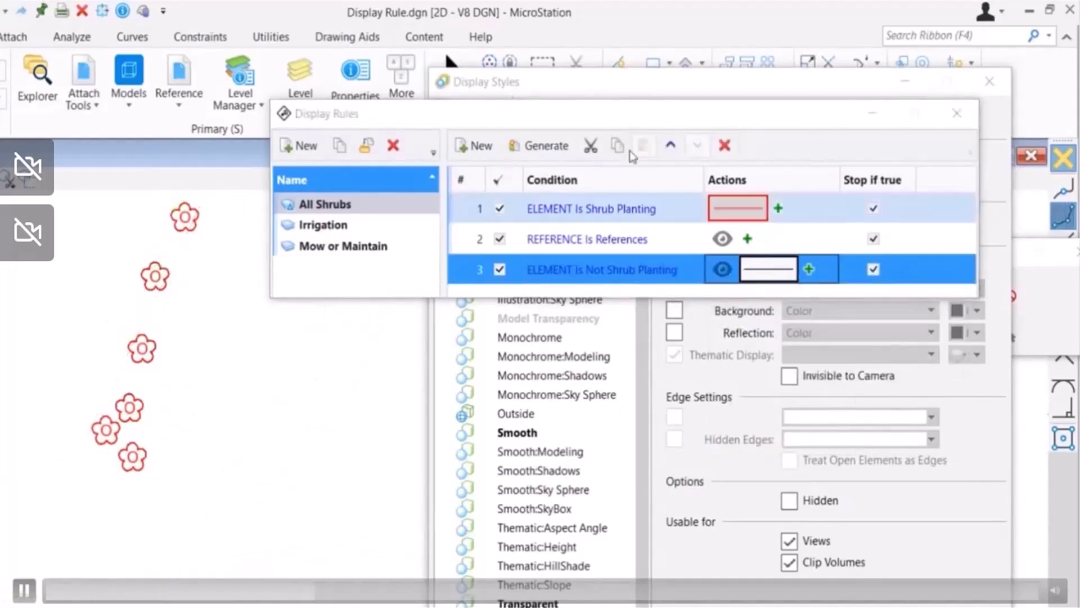
pyautogui.click(593, 118)
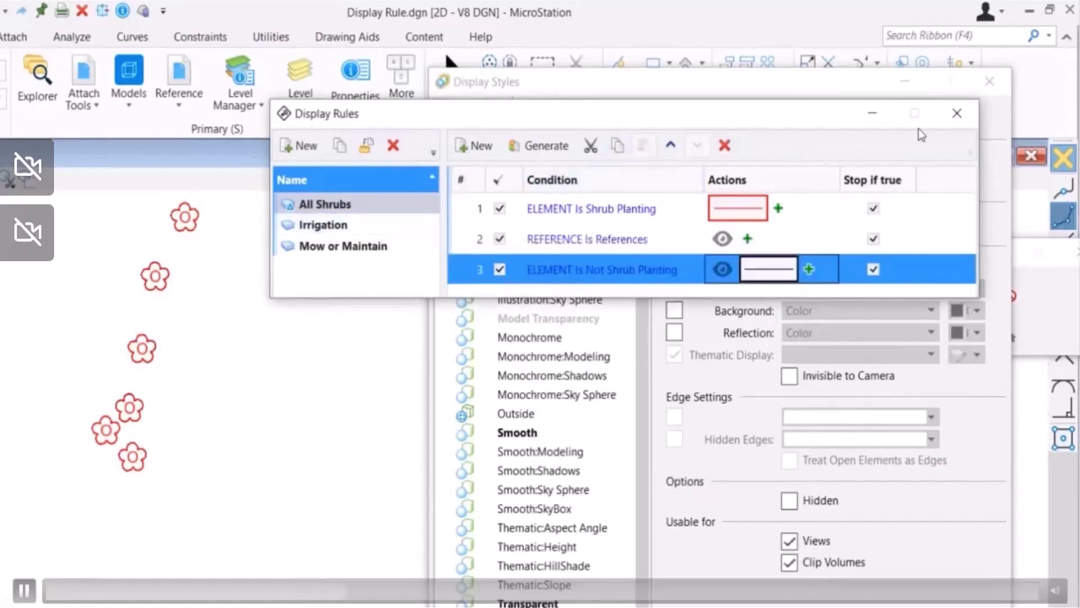
pyautogui.click(956, 113)
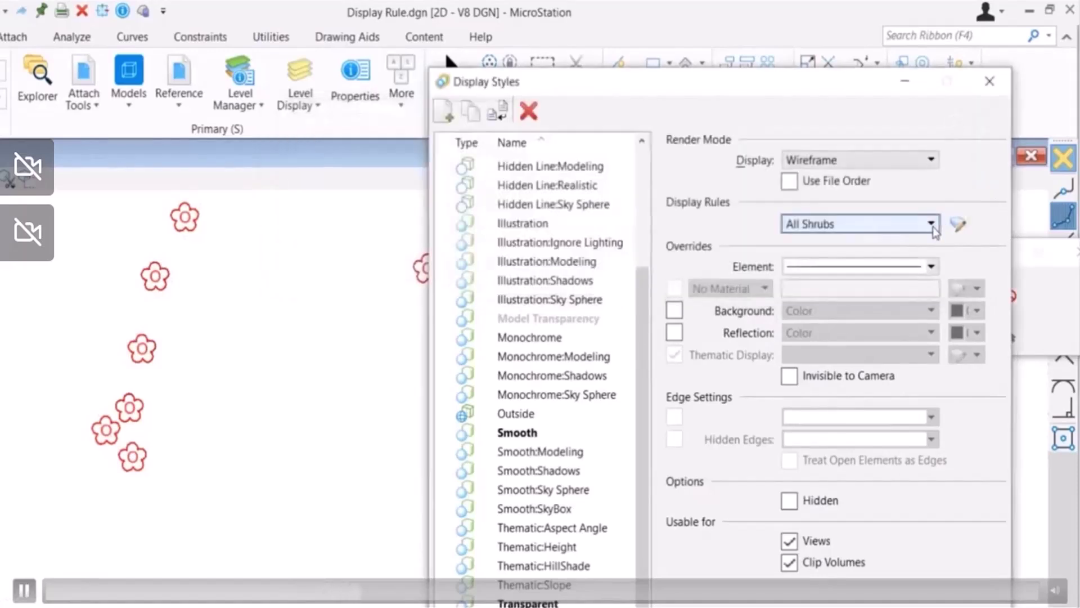
# Apply the Irrigation display rule set to the style and open its rules.
pyautogui.click(931, 224)
pyautogui.click(833, 241)
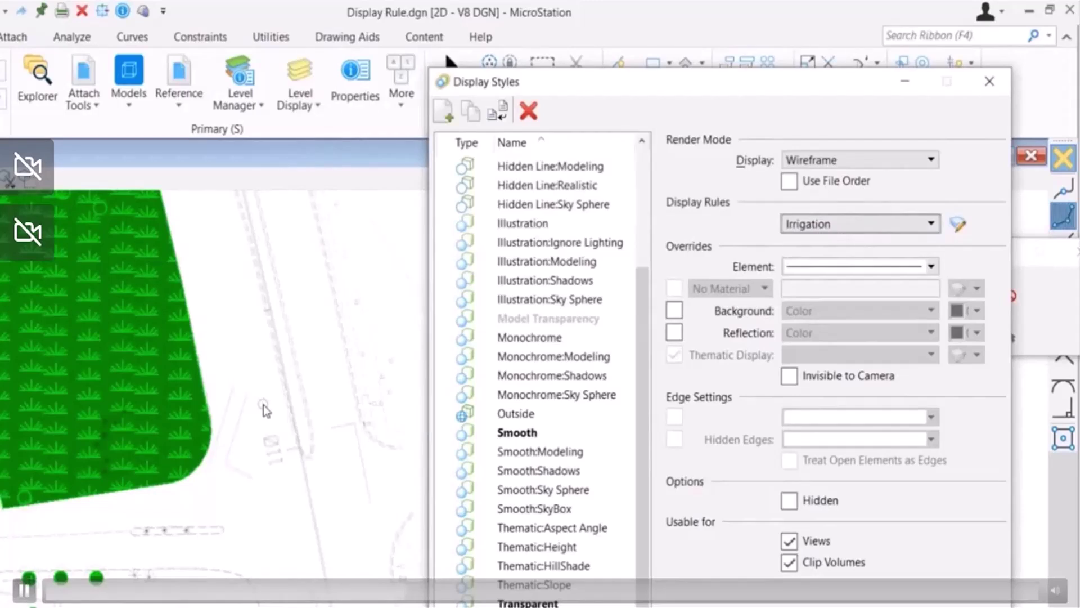
pyautogui.click(957, 224)
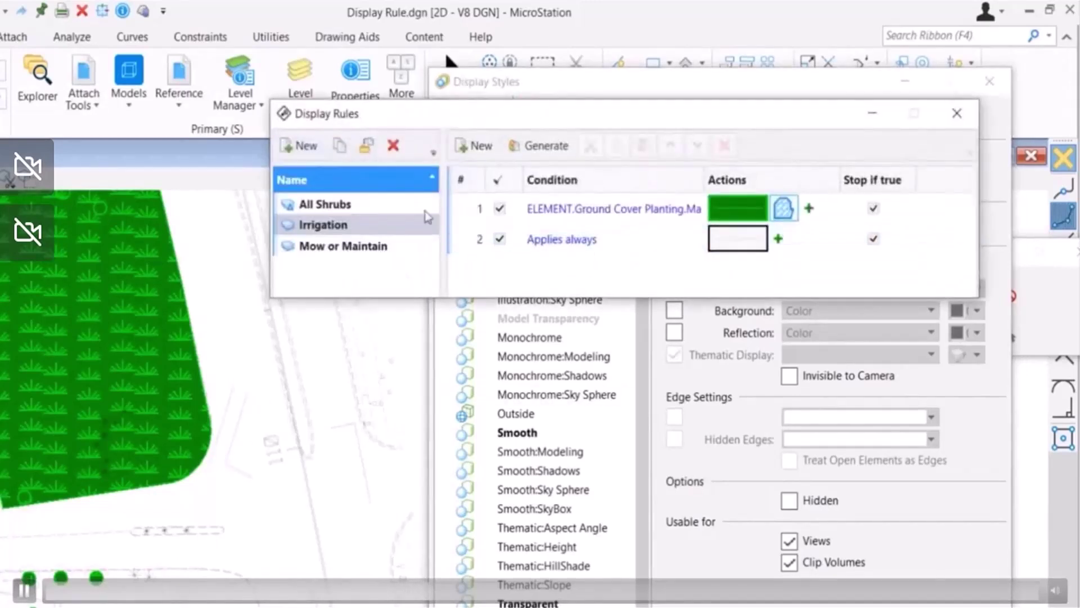
# Create a new rule set named 'All Trees' with one new rule, and start editing its condition.
pyautogui.click(313, 144)
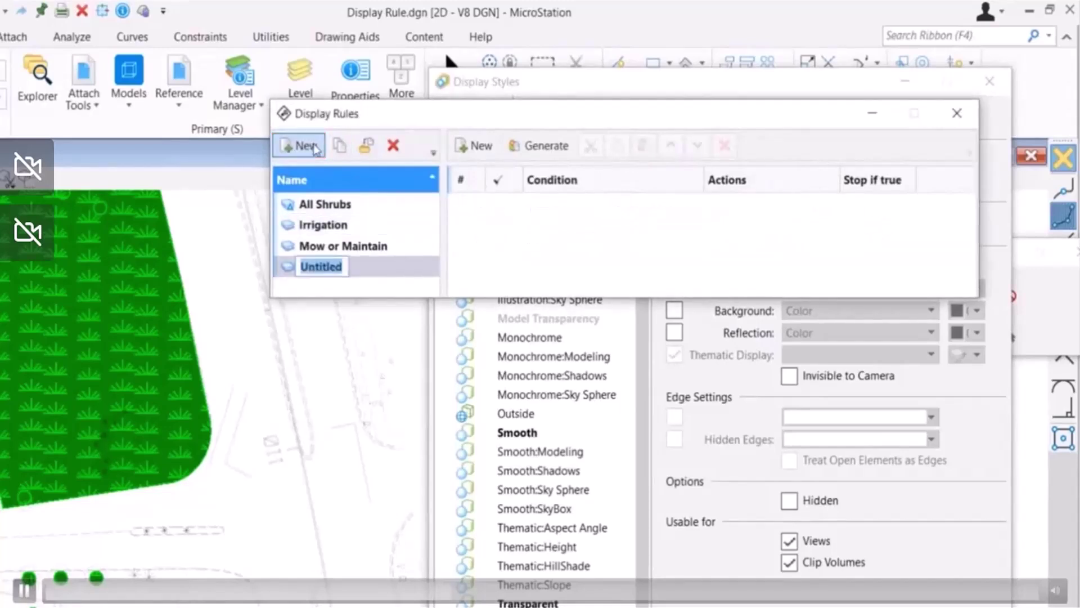
pyautogui.write('All Trees')
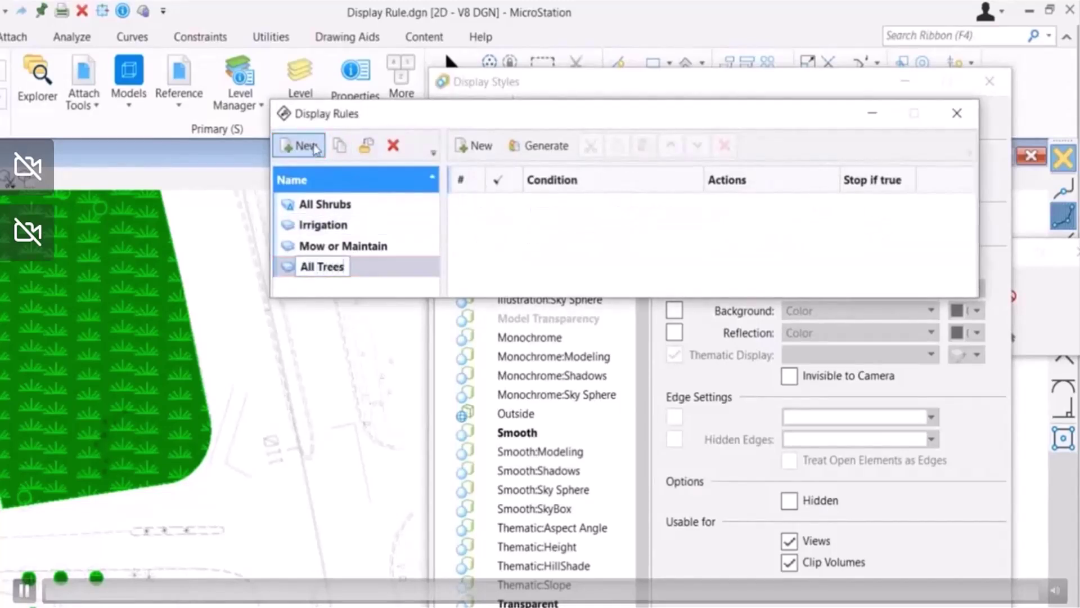
pyautogui.press('Return')
pyautogui.click(471, 146)
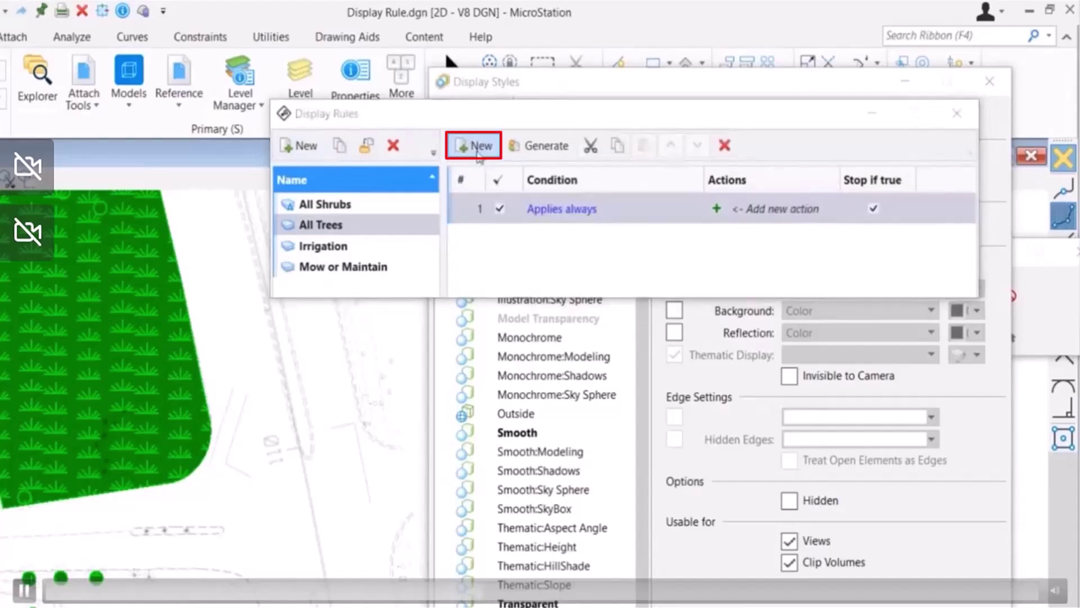
pyautogui.click(560, 213)
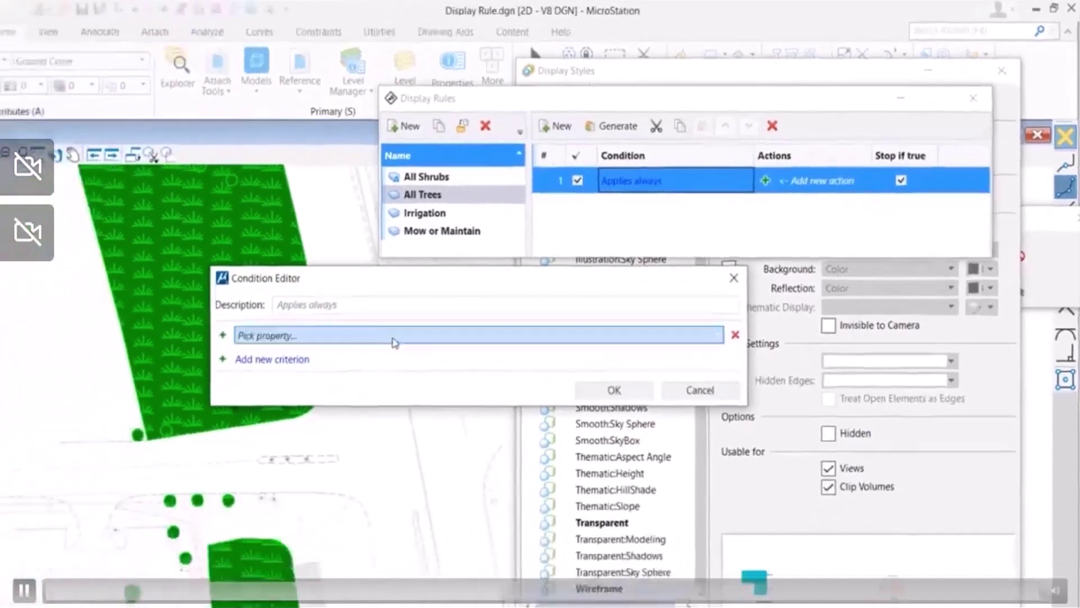
# Set the first rule's condition to ELEMENT Is Tree Planting.
pyautogui.click(288, 388)
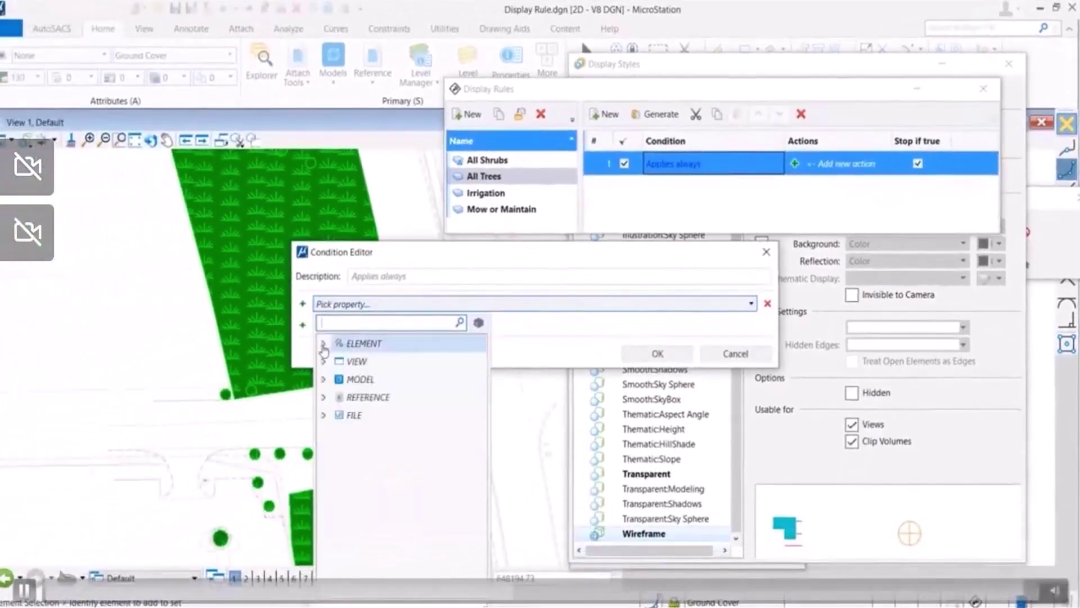
pyautogui.click(323, 344)
pyautogui.scroll(-3, 344, 450)
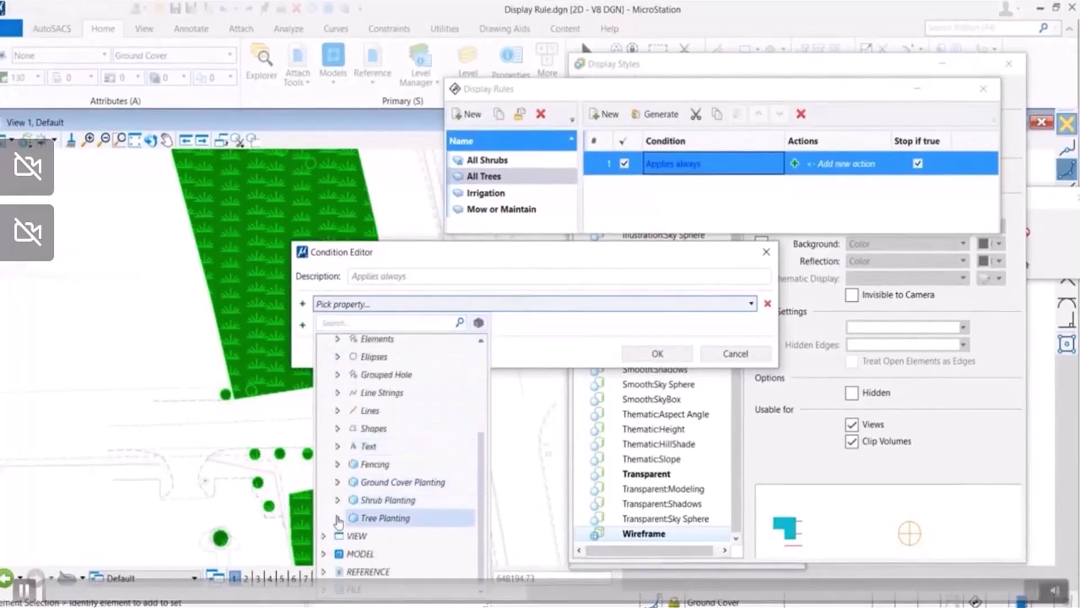
pyautogui.click(338, 518)
pyautogui.click(391, 537)
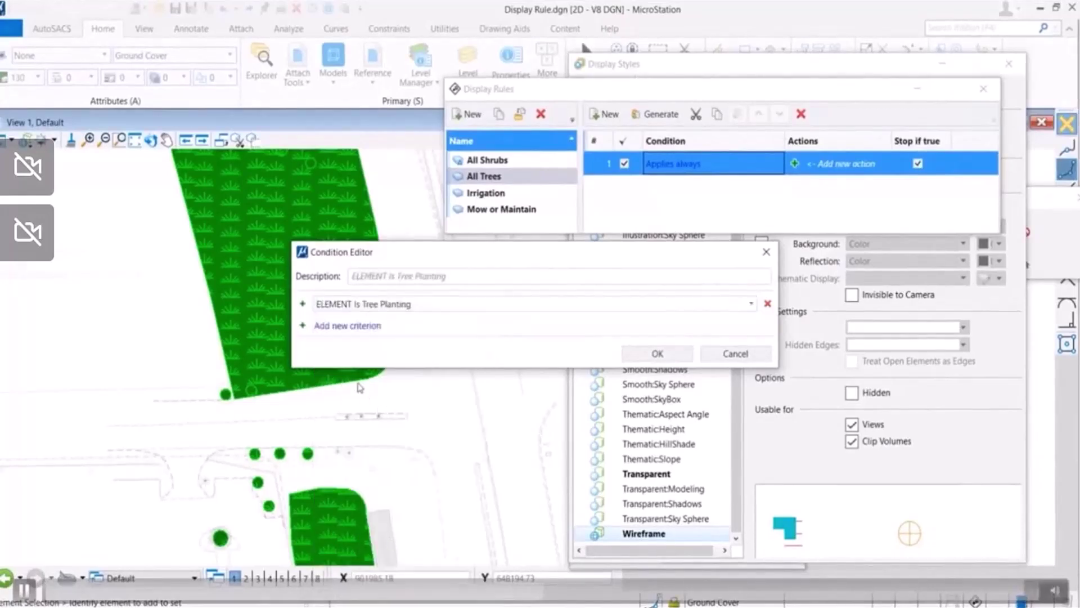
pyautogui.click(657, 353)
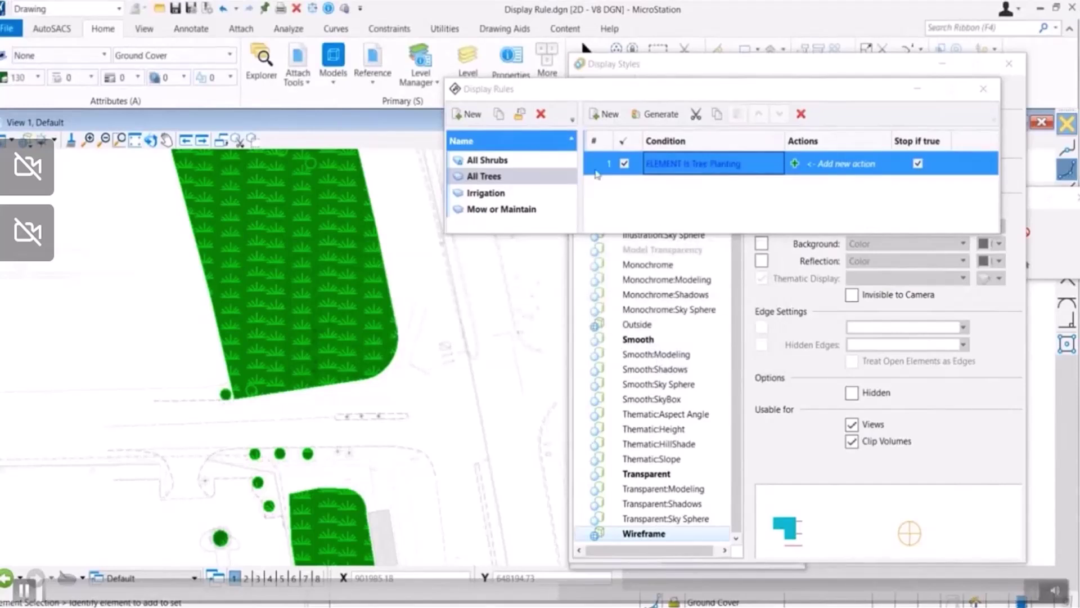
# Add a second rule with the condition ELEMENT Is Not Tree Planting.
pyautogui.click(605, 114)
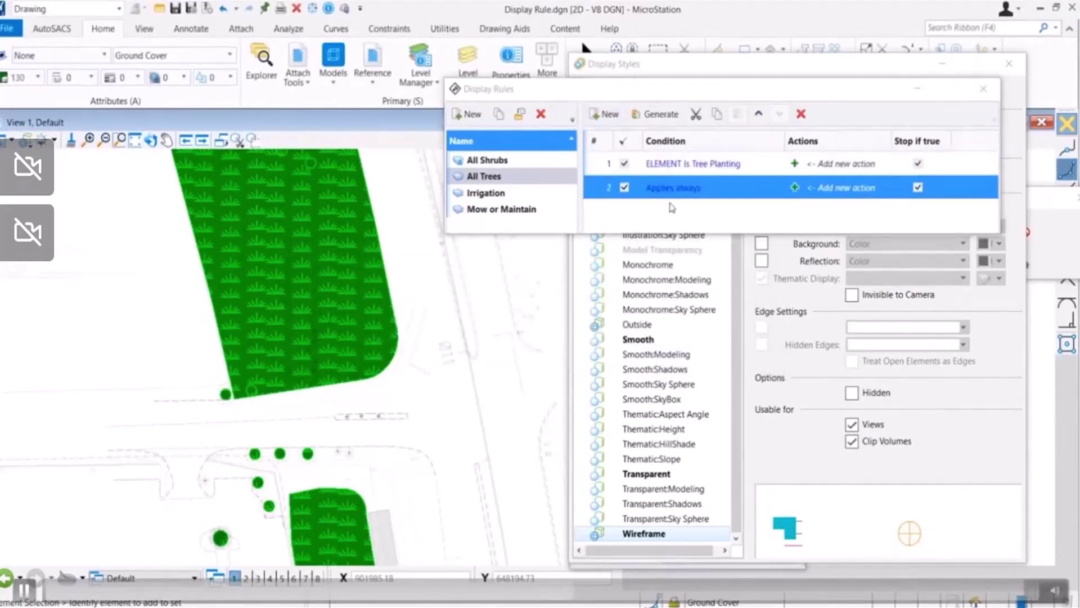
pyautogui.click(671, 188)
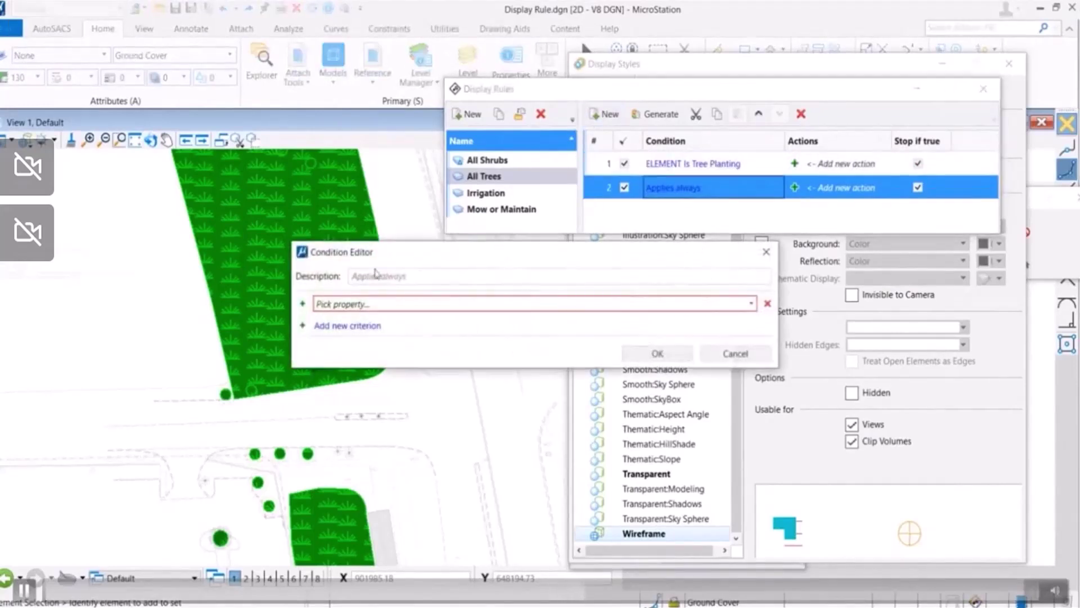
pyautogui.click(338, 304)
pyautogui.click(325, 343)
pyautogui.scroll(-3, 347, 405)
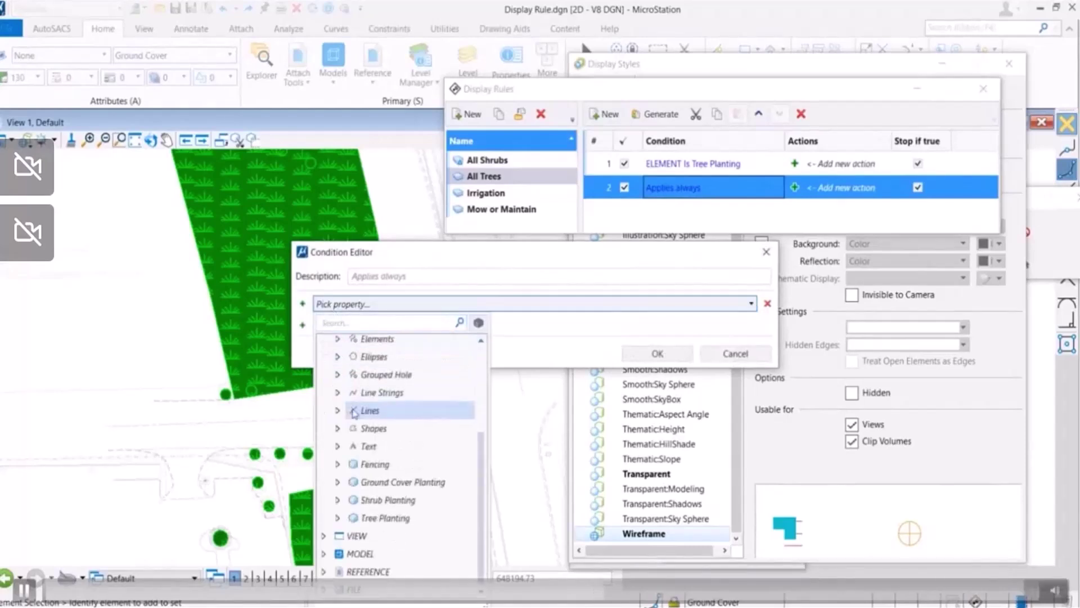
pyautogui.click(338, 518)
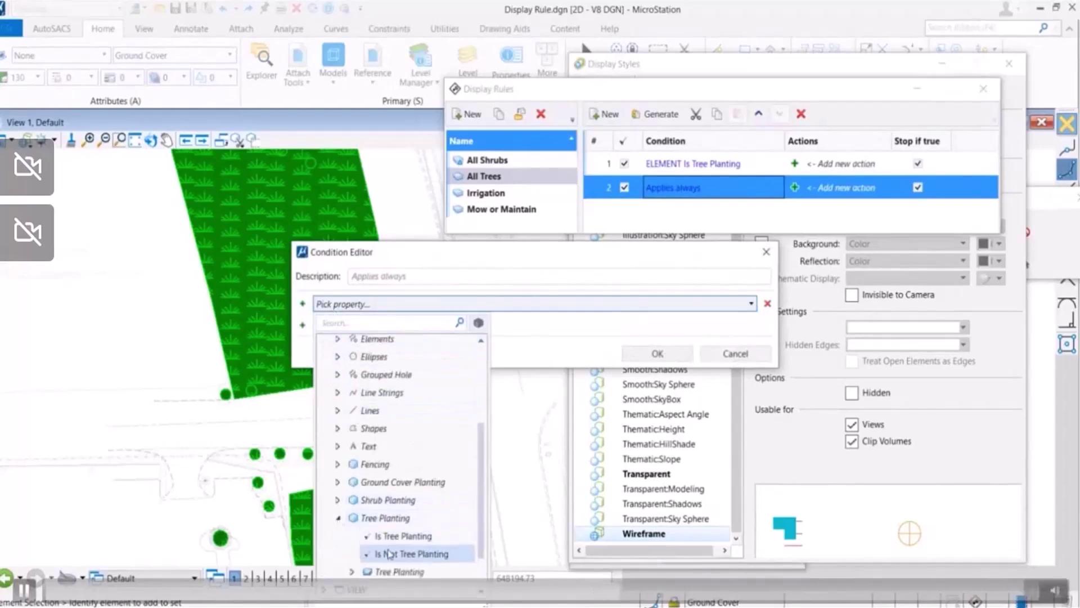
pyautogui.click(390, 554)
pyautogui.click(657, 353)
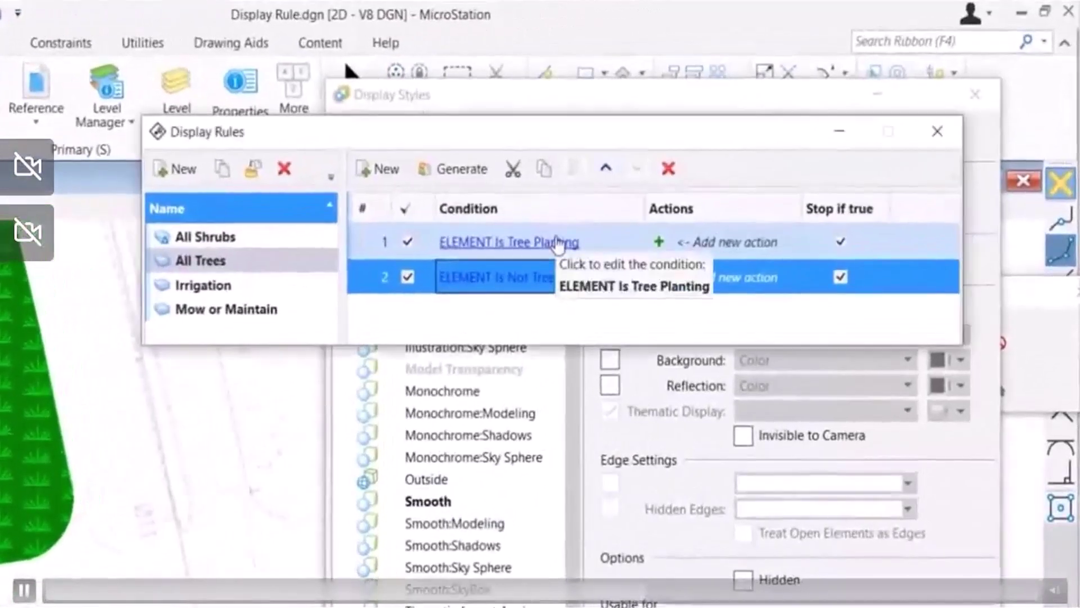
pyautogui.click(581, 230)
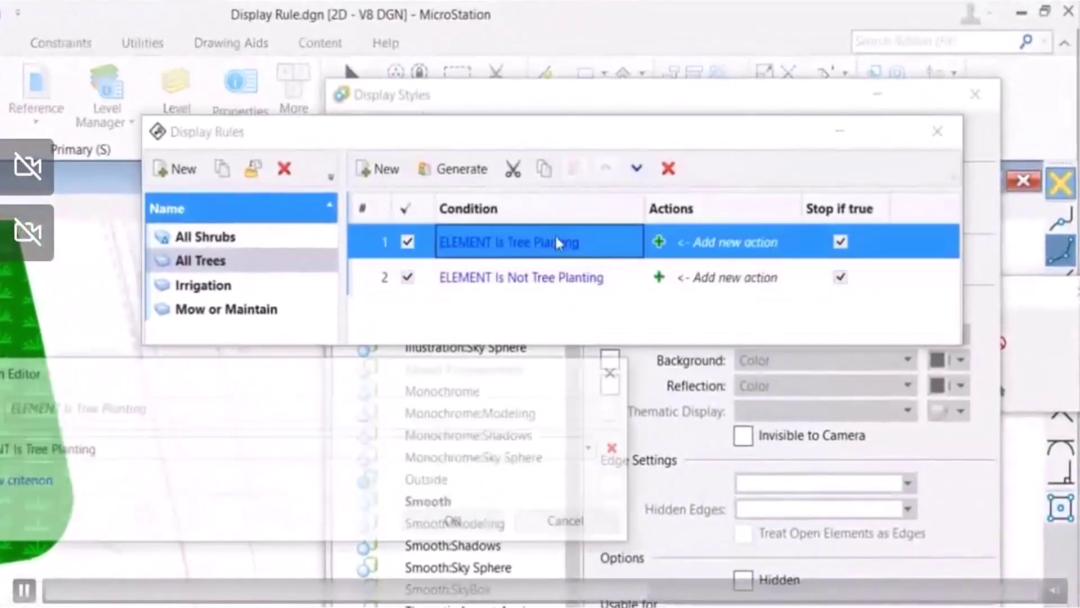
# Give rule 1 a Symbology Overrides action with colour 1 and green colour 2.
pyautogui.click(617, 372)
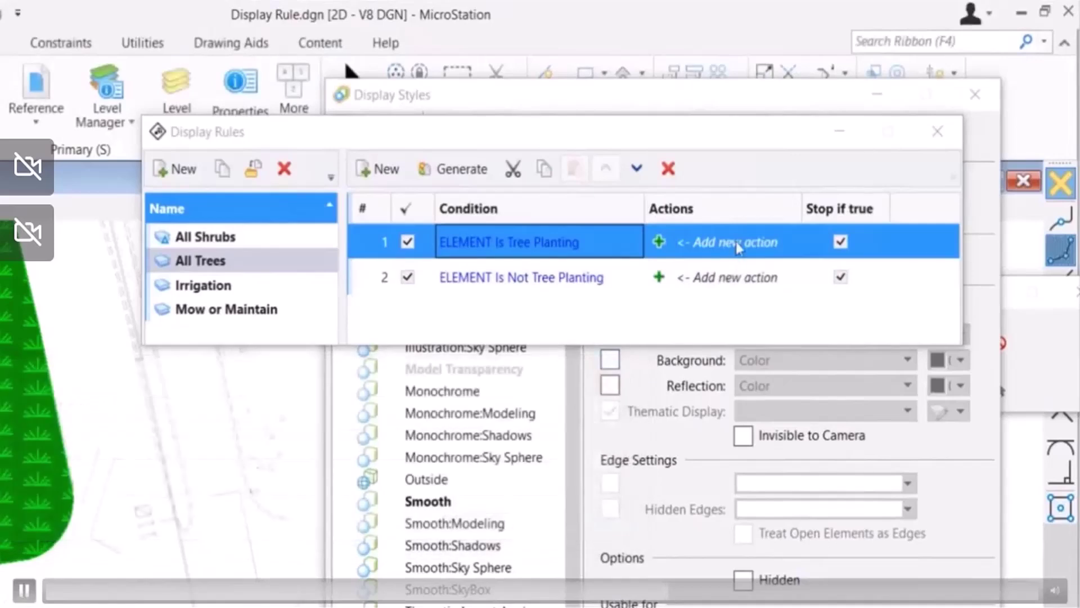
pyautogui.click(660, 242)
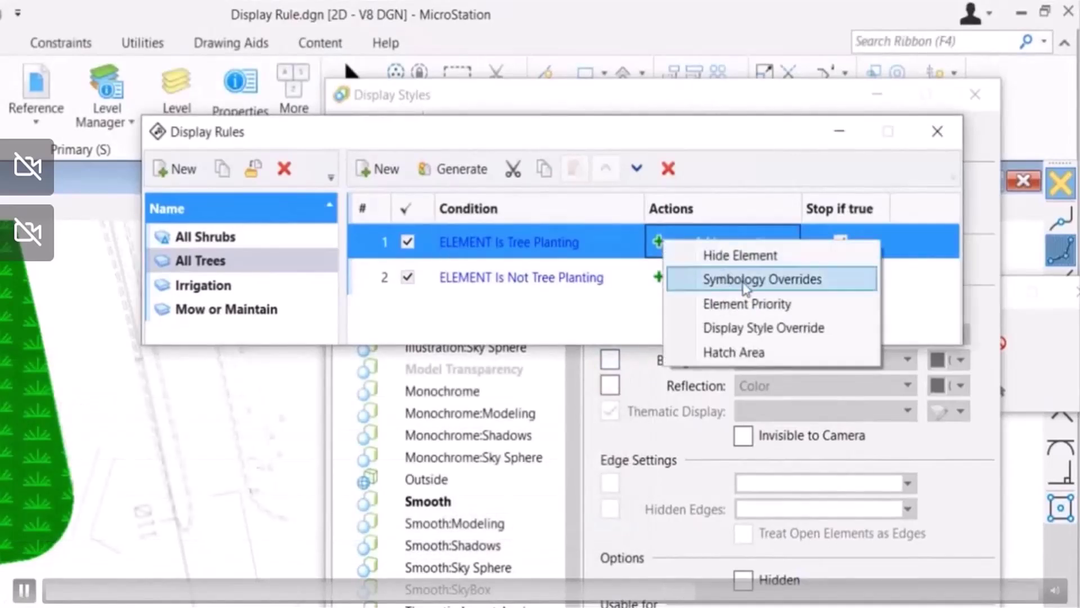
pyautogui.click(745, 281)
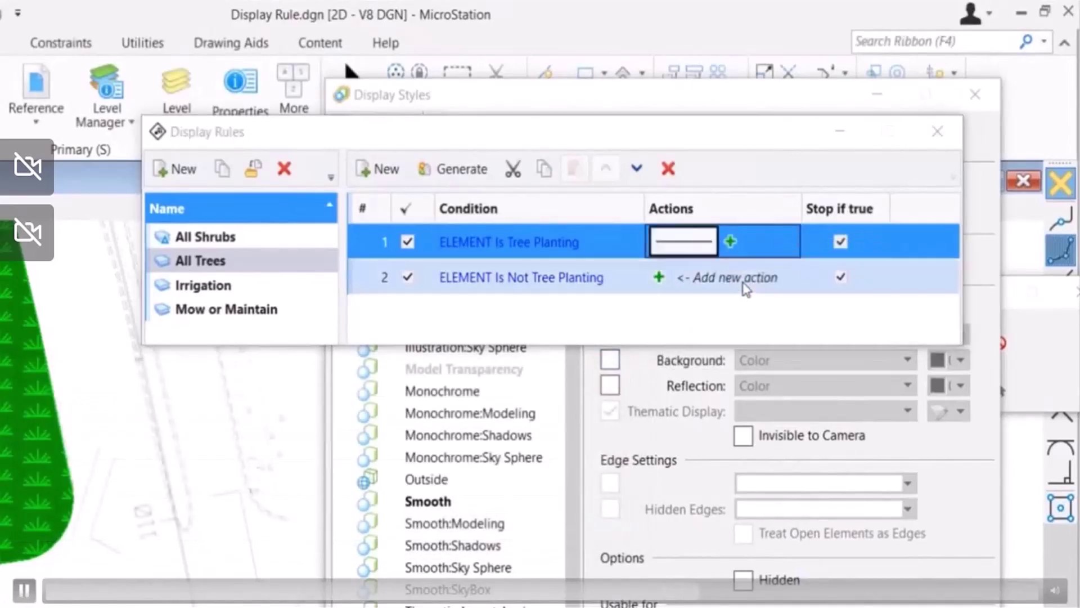
pyautogui.click(707, 243)
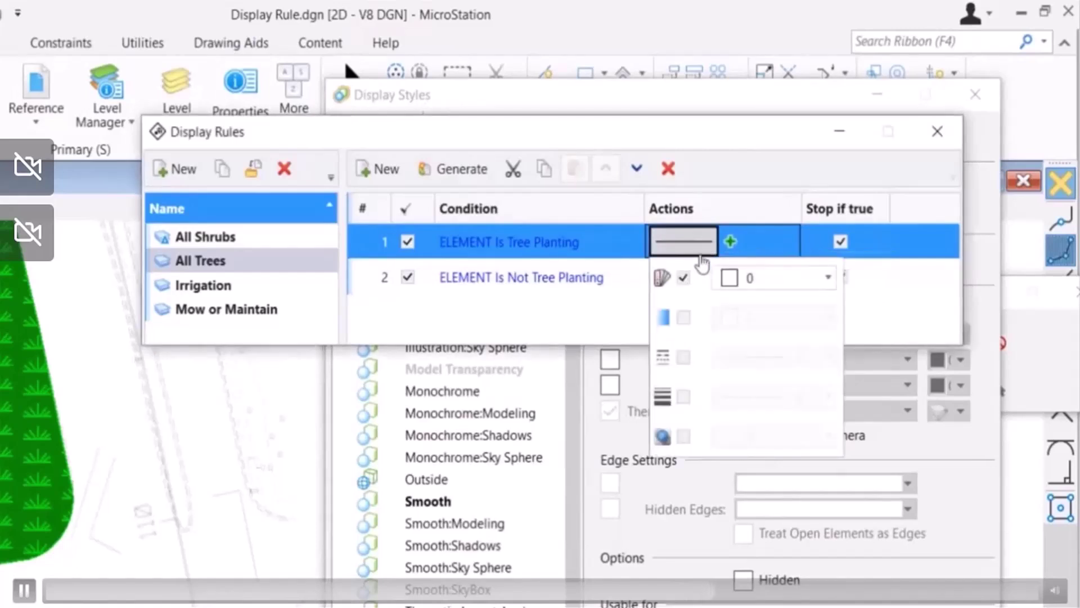
pyautogui.click(751, 281)
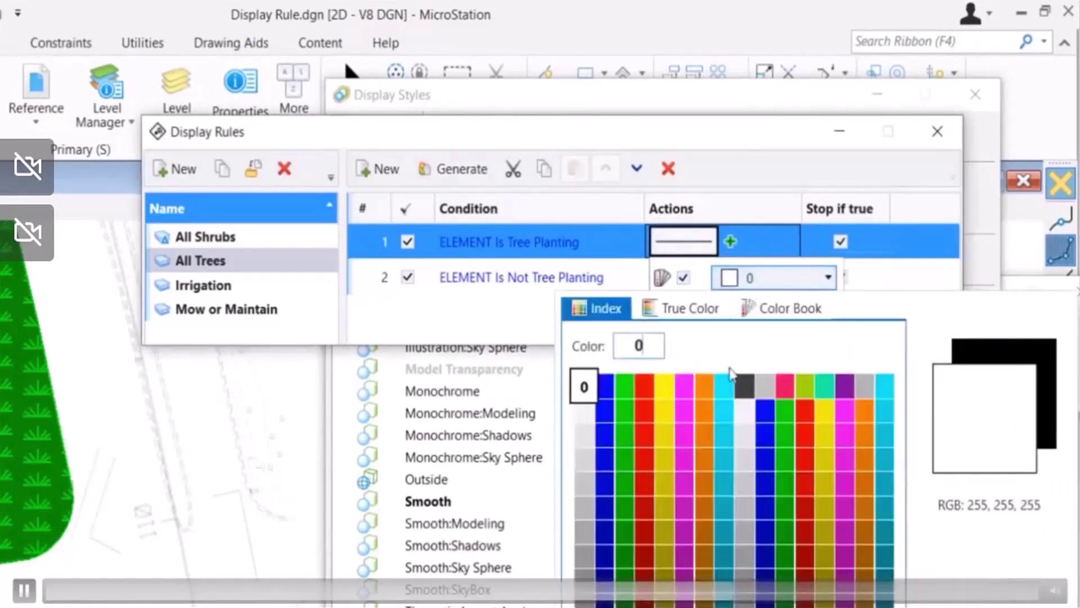
pyautogui.click(605, 386)
pyautogui.click(683, 318)
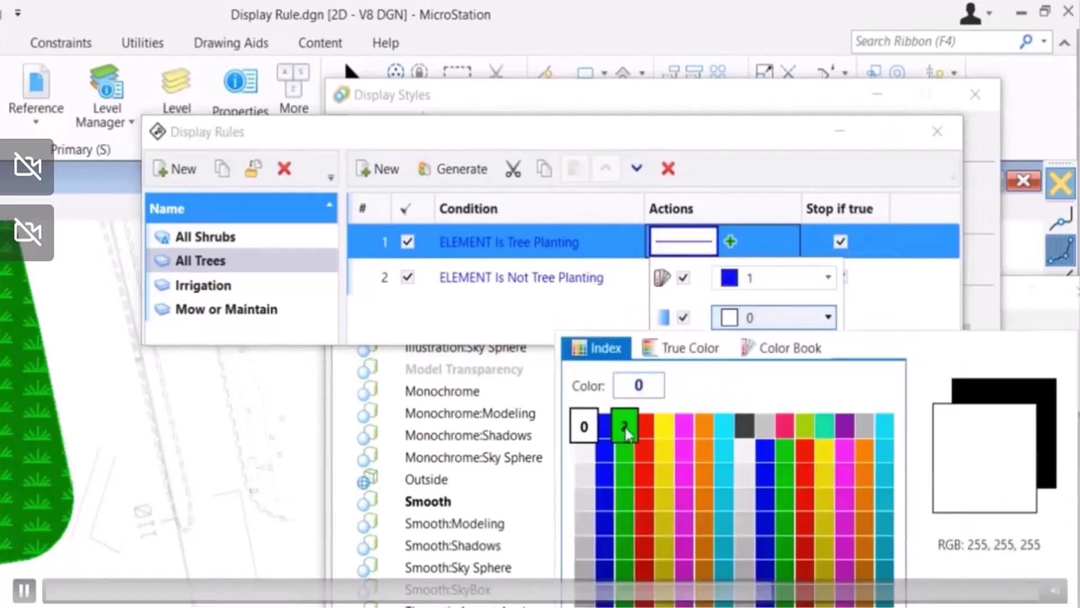
pyautogui.click(624, 425)
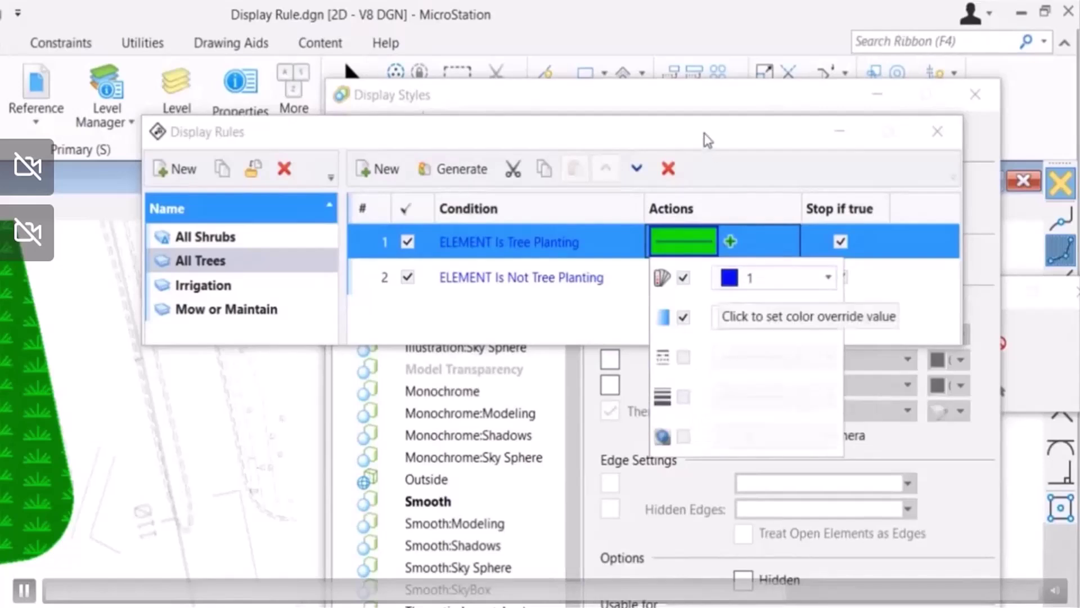
# Give rule 2 a Hide Element action.
pyautogui.click(711, 283)
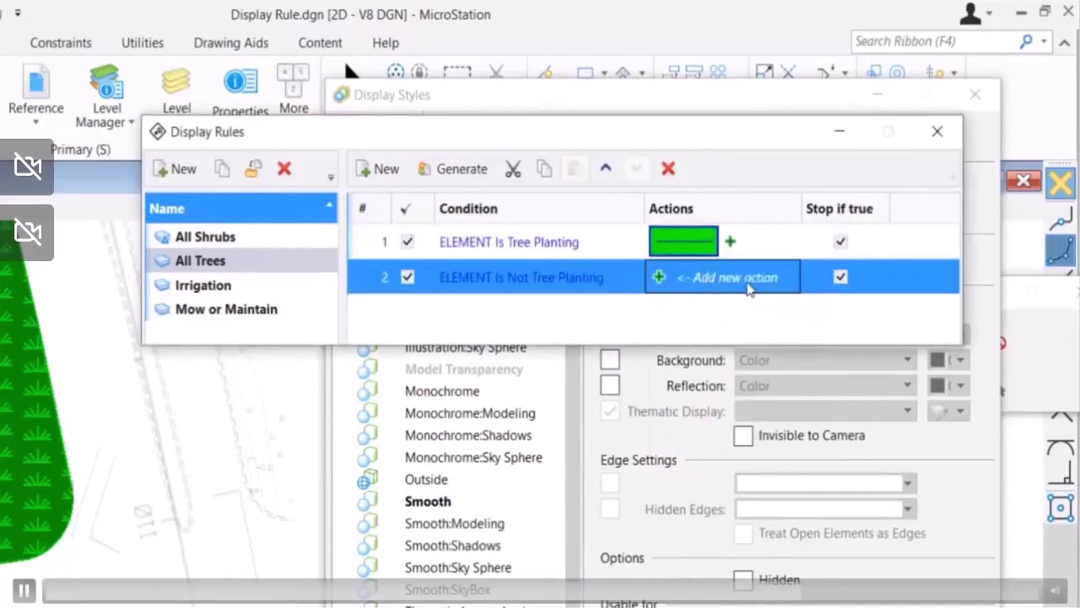
pyautogui.click(658, 278)
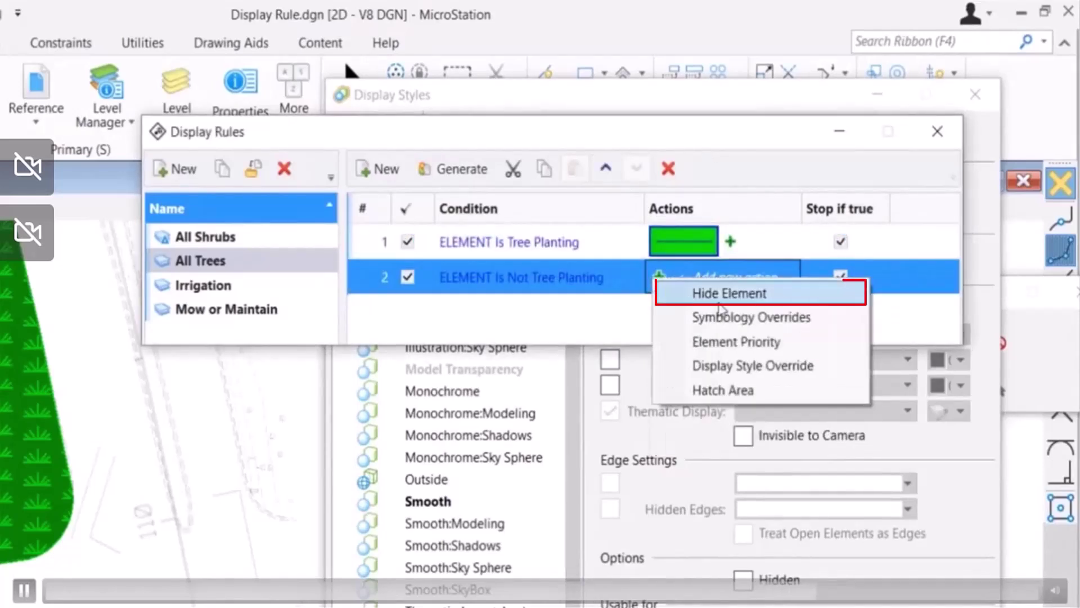
pyautogui.click(729, 292)
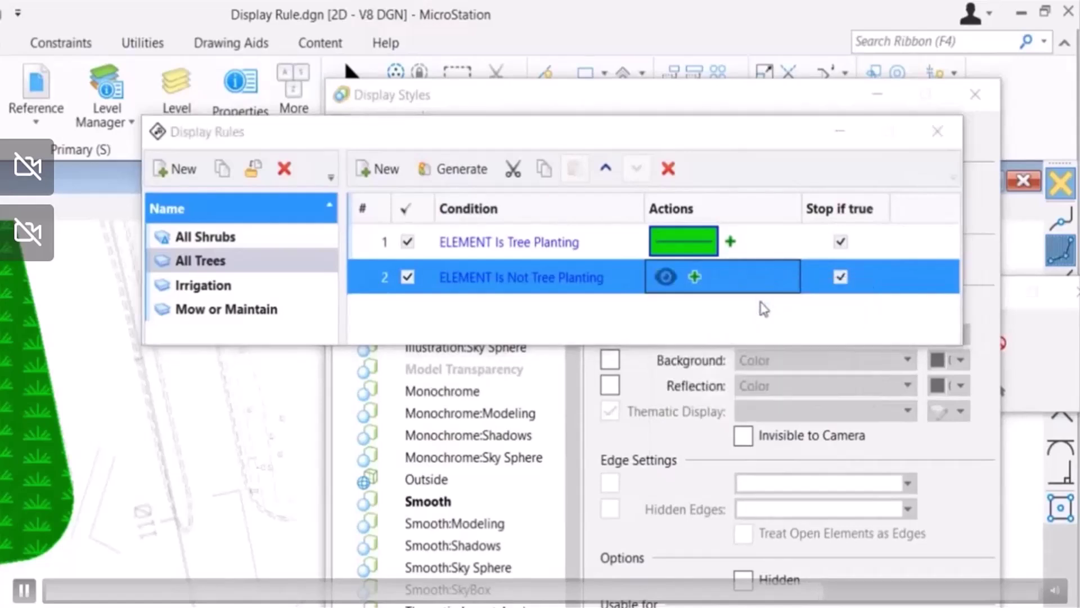
# Apply the All Trees display rule set to the Wireframe display style.
pyautogui.click(934, 139)
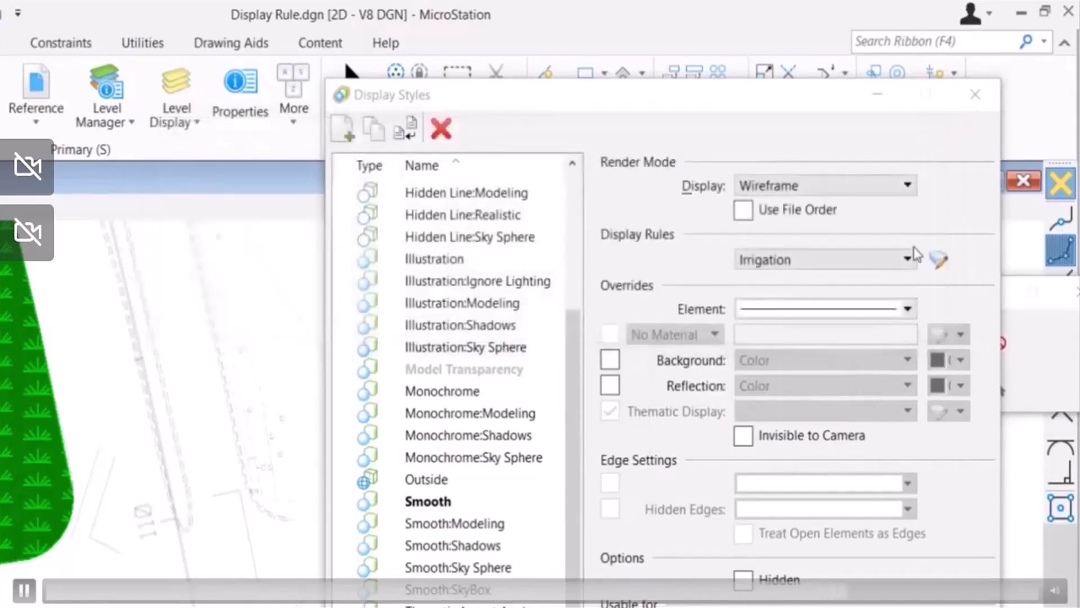
pyautogui.click(917, 260)
pyautogui.click(872, 307)
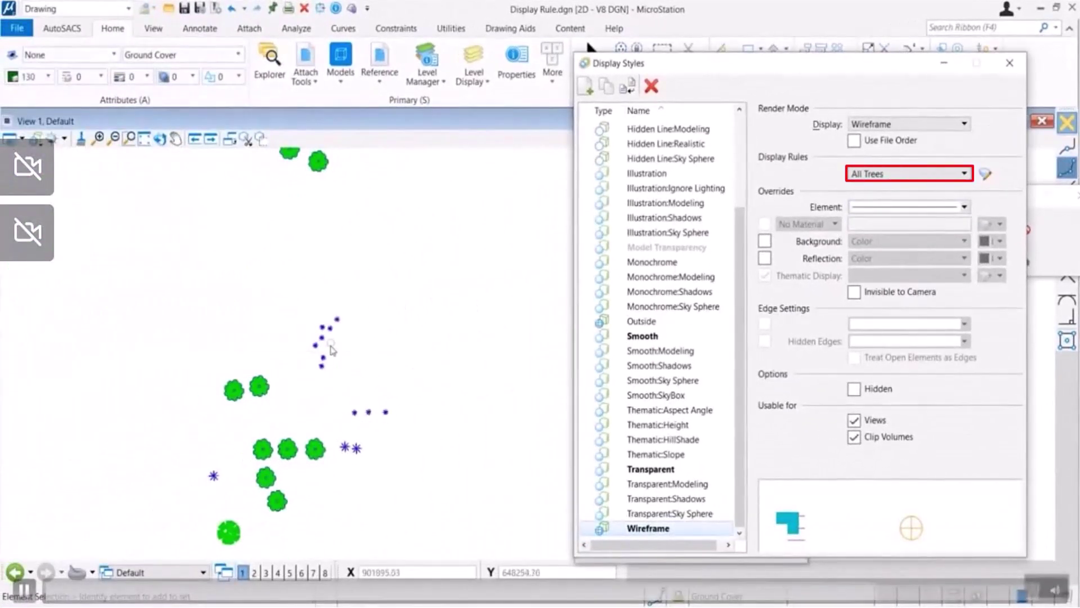
pyautogui.scroll(3, 328, 462)
pyautogui.scroll(-10, 317, 436)
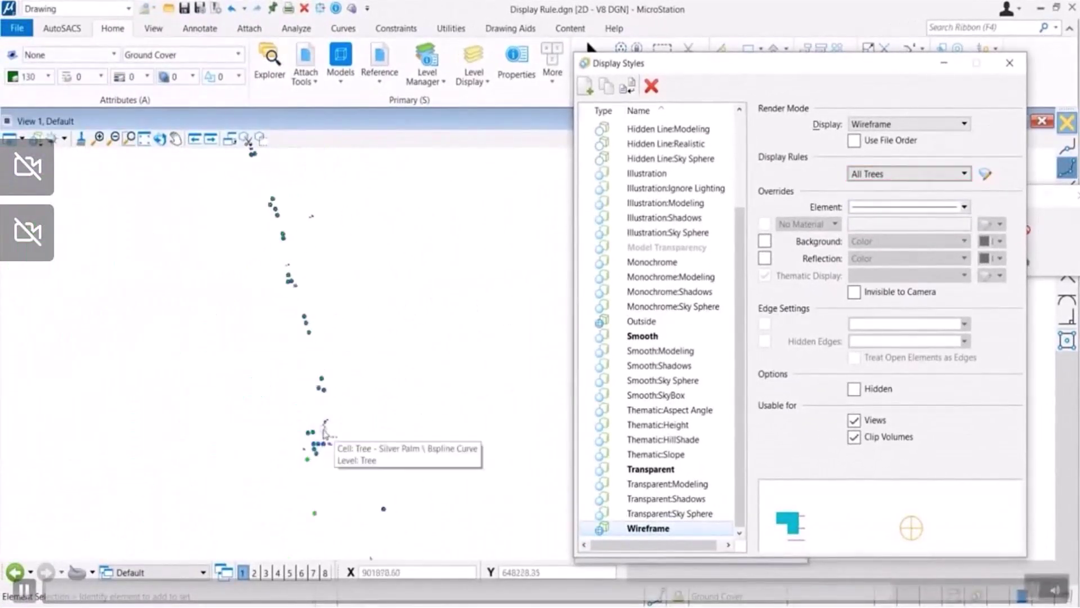
# Zoom in on the green tree cells with two Window Area zooms.
pyautogui.click(129, 138)
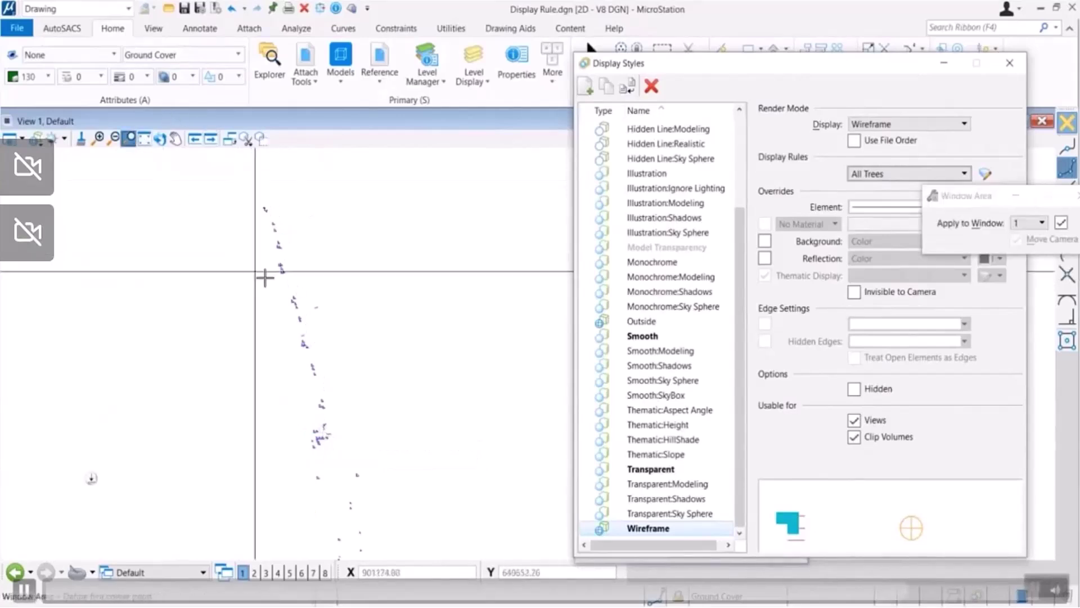
pyautogui.click(336, 369)
pyautogui.click(301, 345)
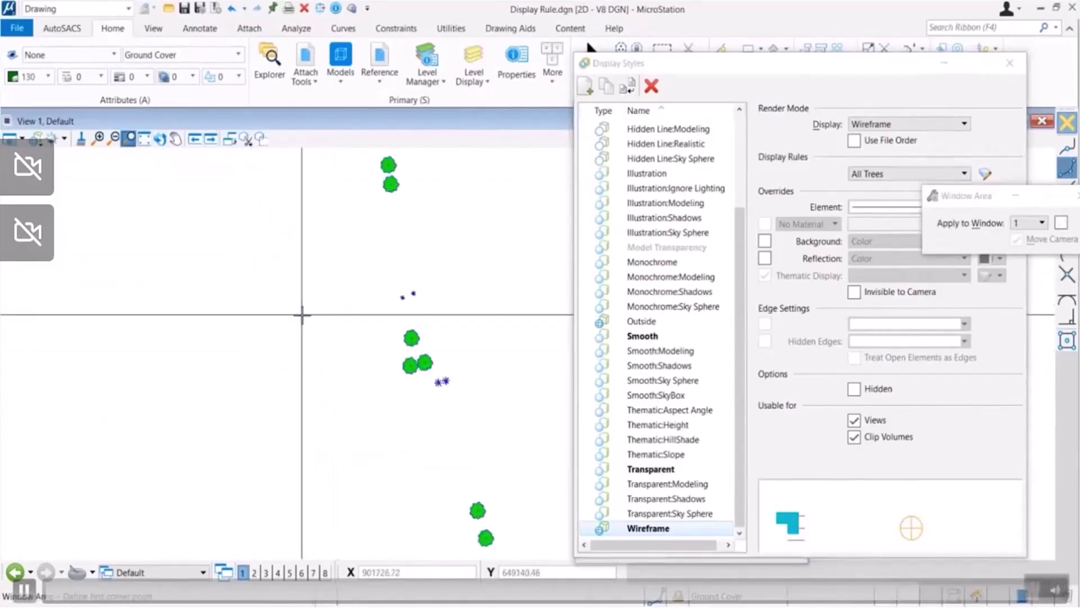
pyautogui.click(461, 419)
pyautogui.click(455, 314)
pyautogui.press('Escape')
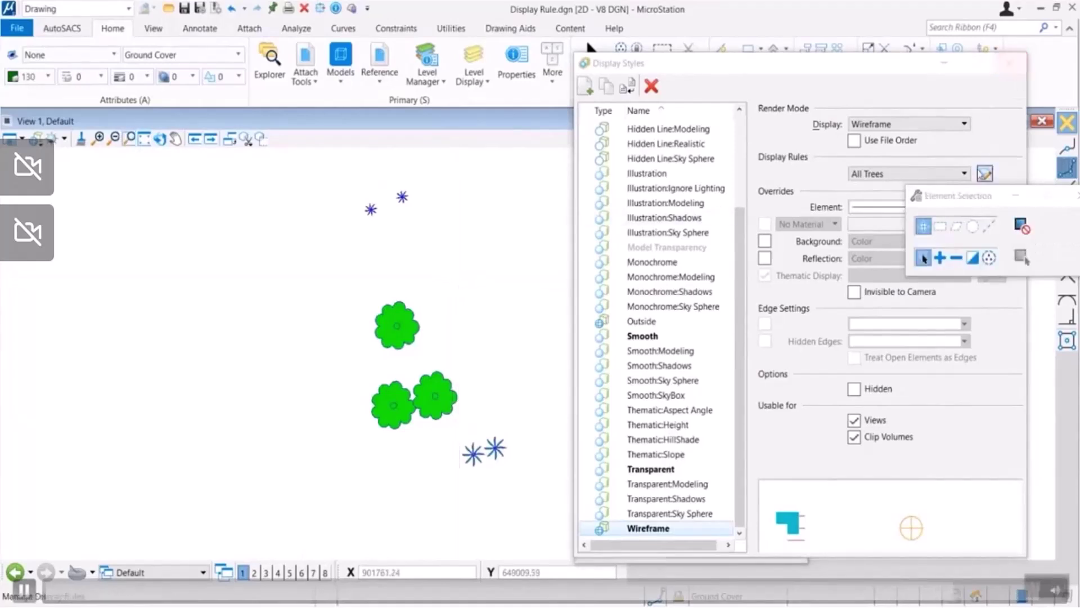
pyautogui.moveTo(961, 200); pyautogui.dragTo(984, 444)
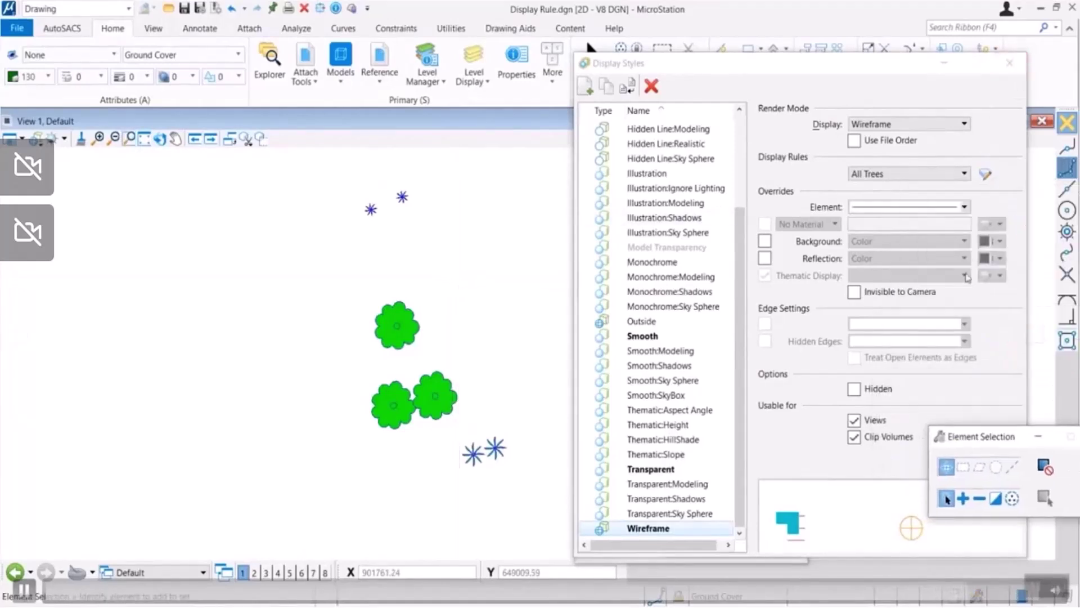
pyautogui.click(964, 174)
# Set the Wireframe style's Display Rules to (none), then close Display Styles and View Attributes.
pyautogui.click(964, 174)
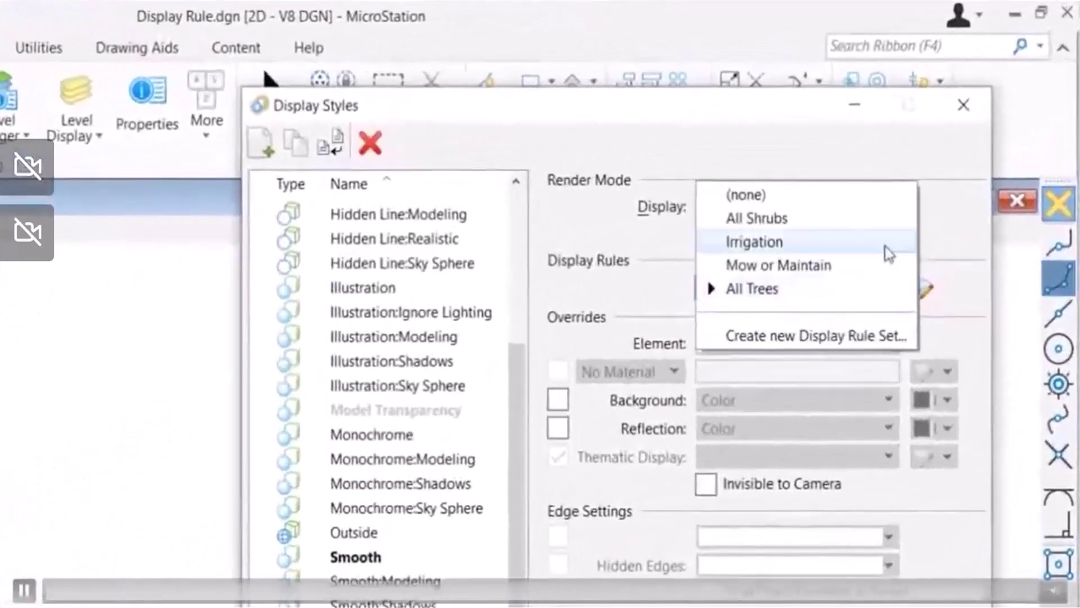
pyautogui.click(892, 191)
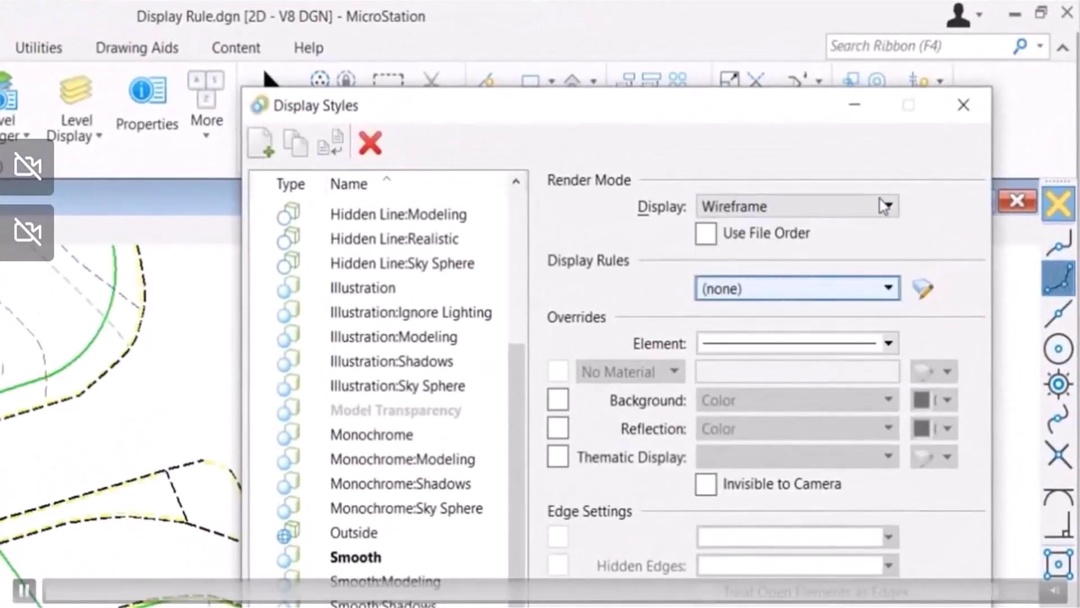
pyautogui.click(975, 116)
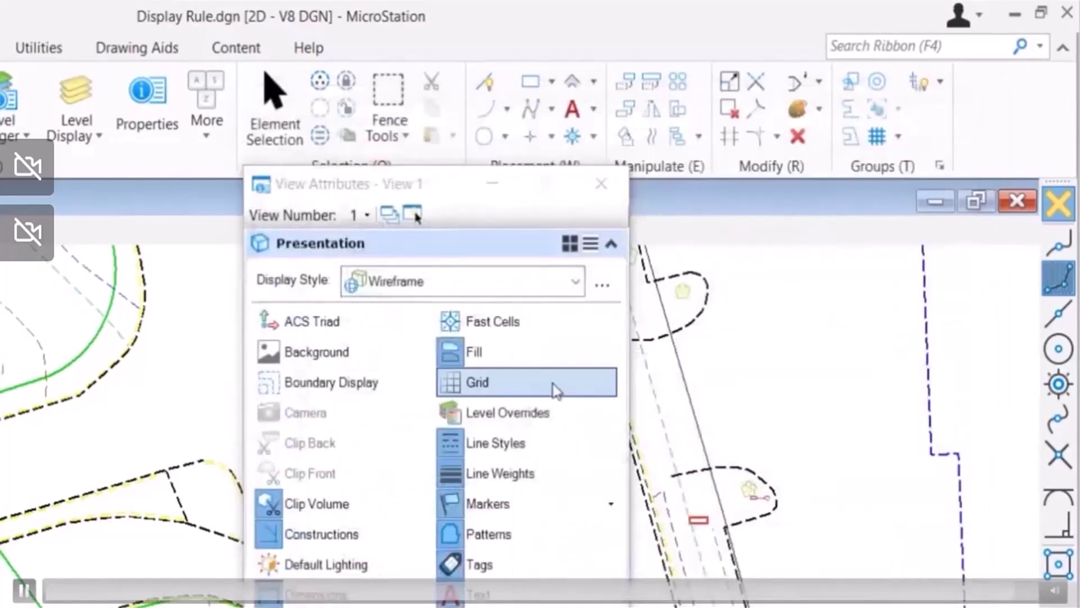
pyautogui.click(599, 183)
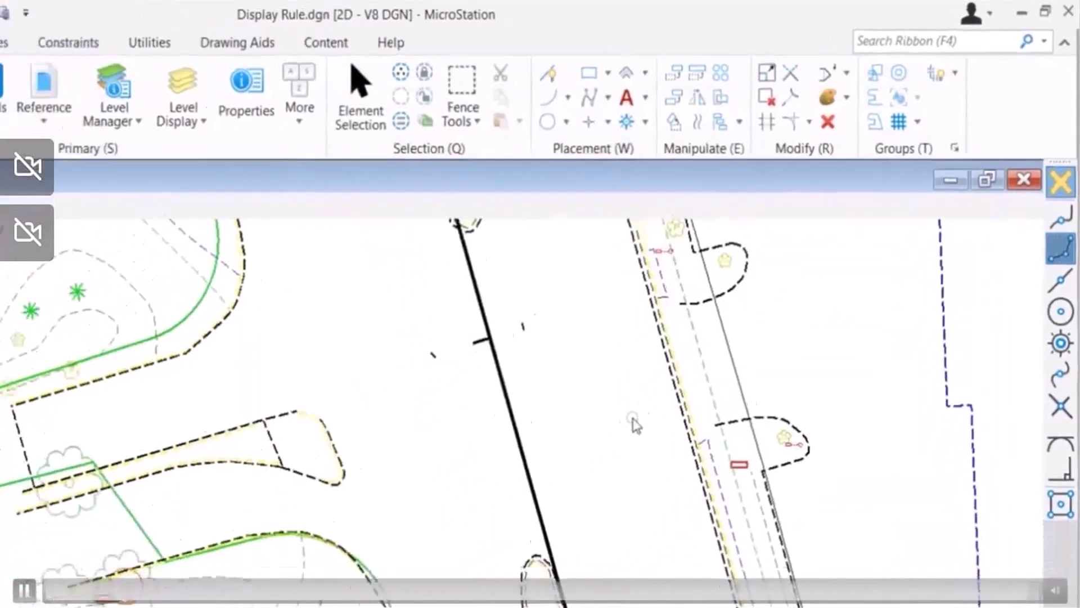